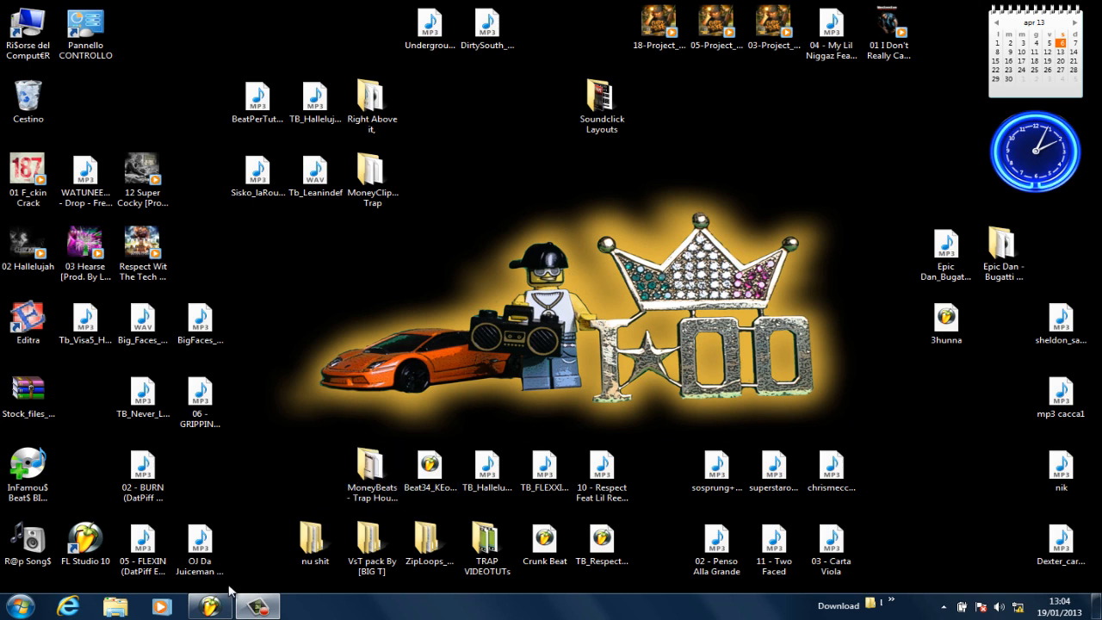
Switch to FL Studio, hide the playlist and select the Kick 1 pattern in the step sequencer
mouse_move(216, 605)
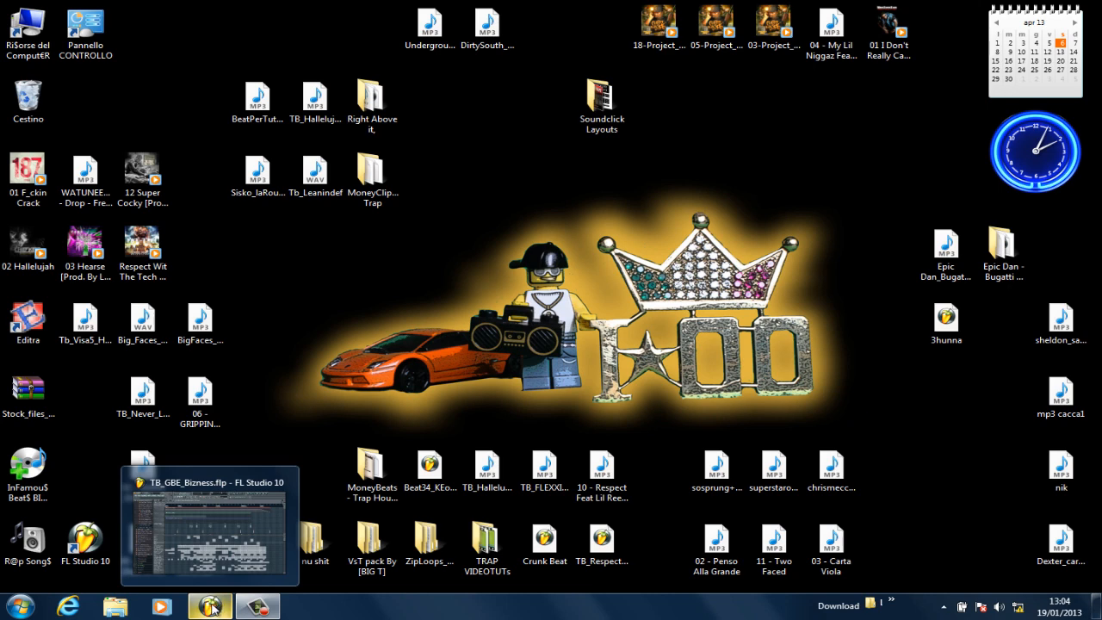
click(212, 607)
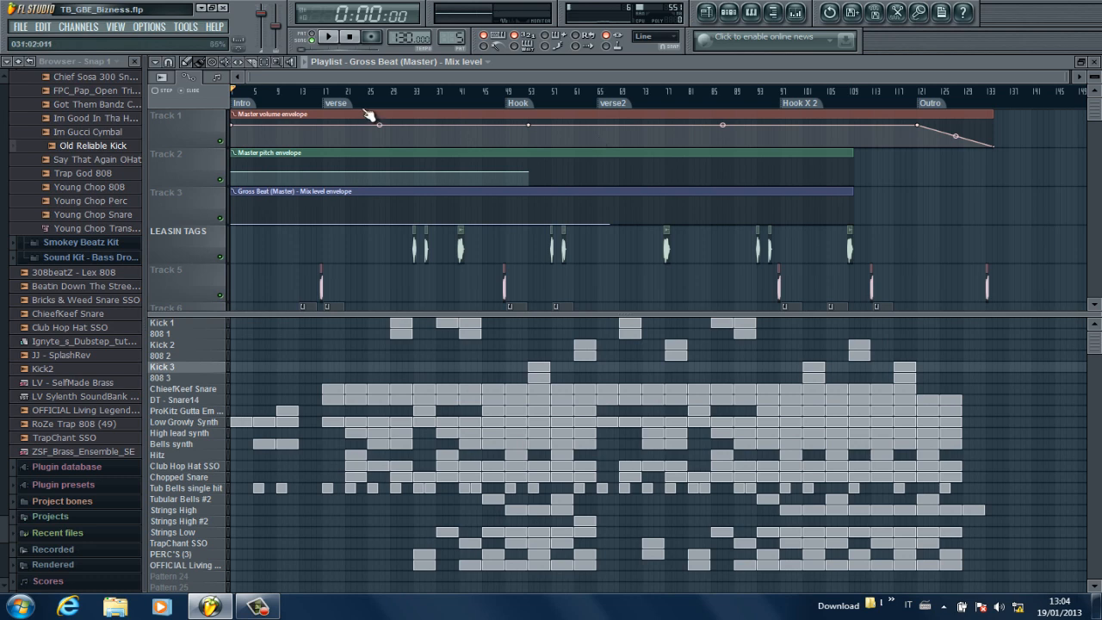
click(707, 13)
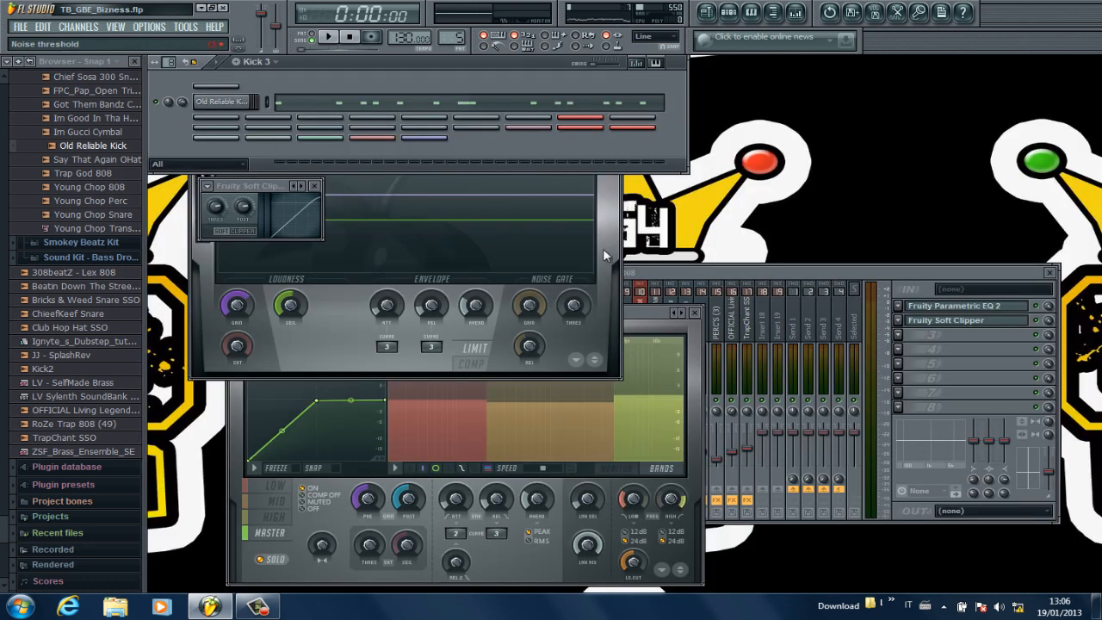
click(610, 212)
drag(461, 38, 465, 114)
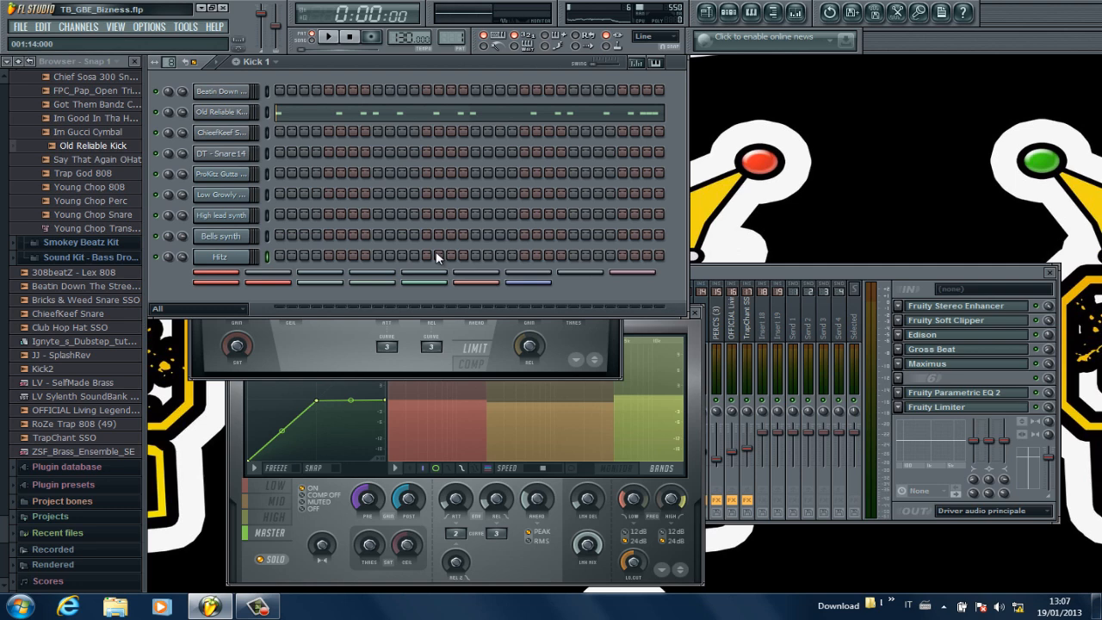
Move the mixer so all its tracks and effect slots are in view, and audition the Kick 1 pattern
drag(816, 271, 947, 162)
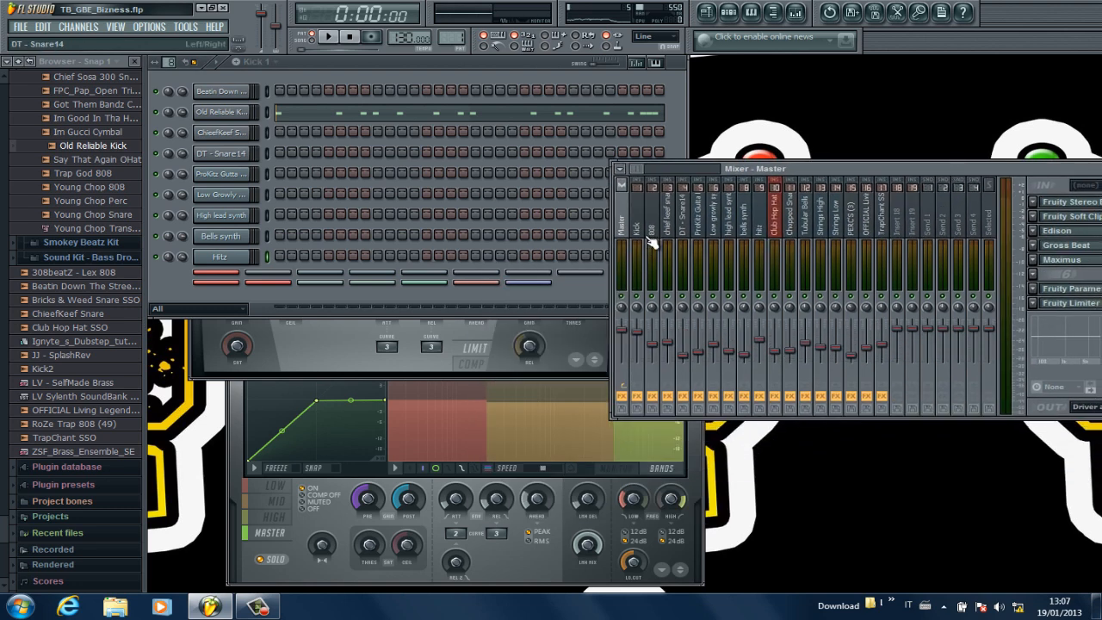
drag(800, 175, 616, 182)
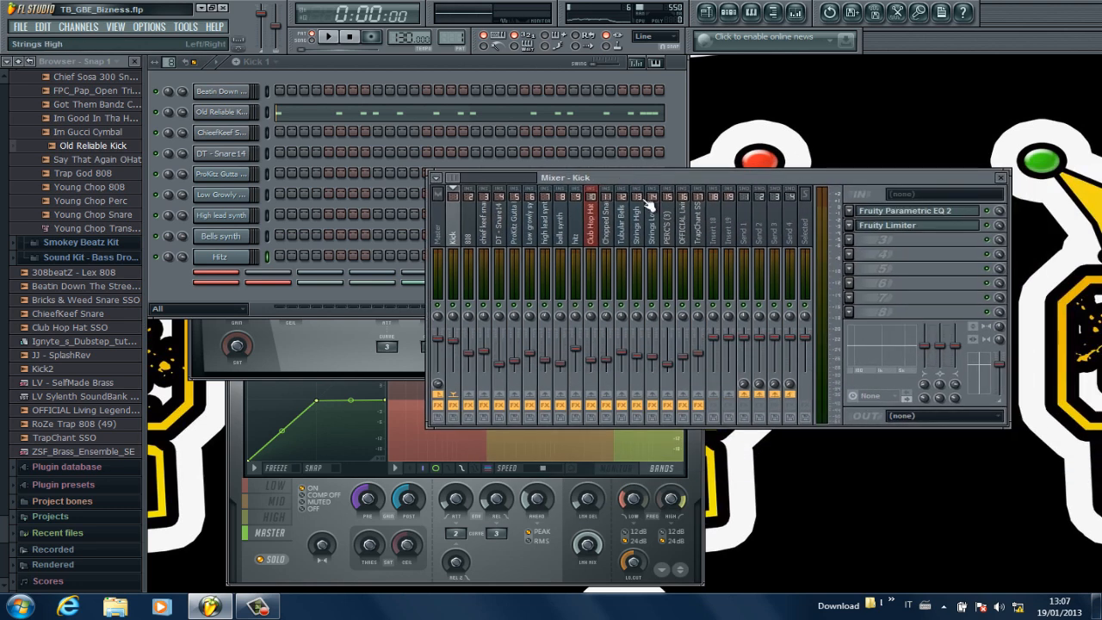
key(space)
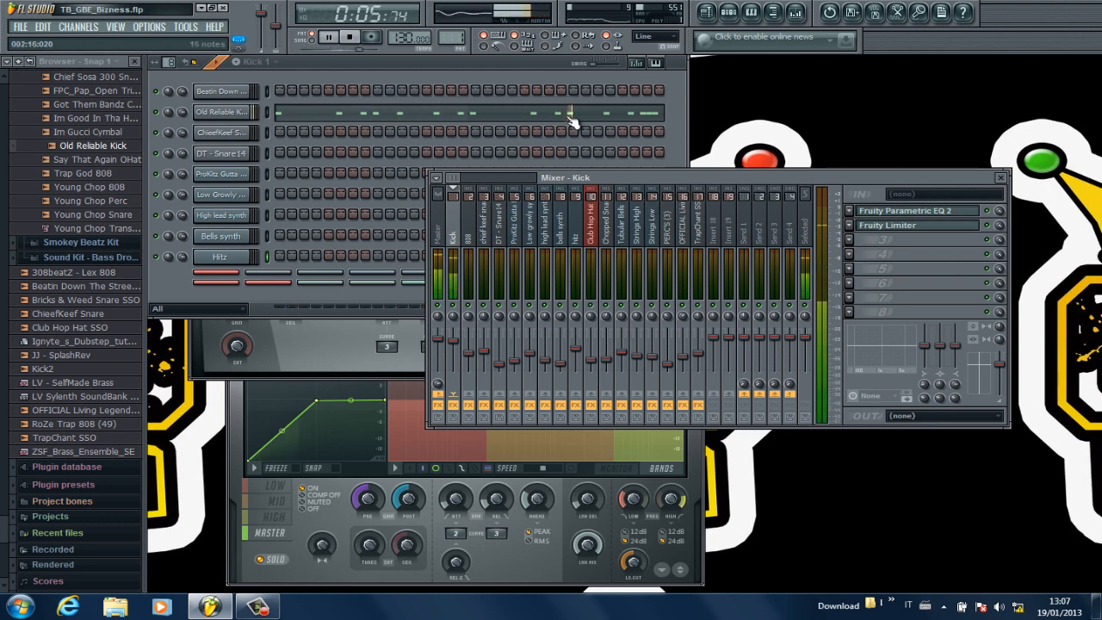
key(space)
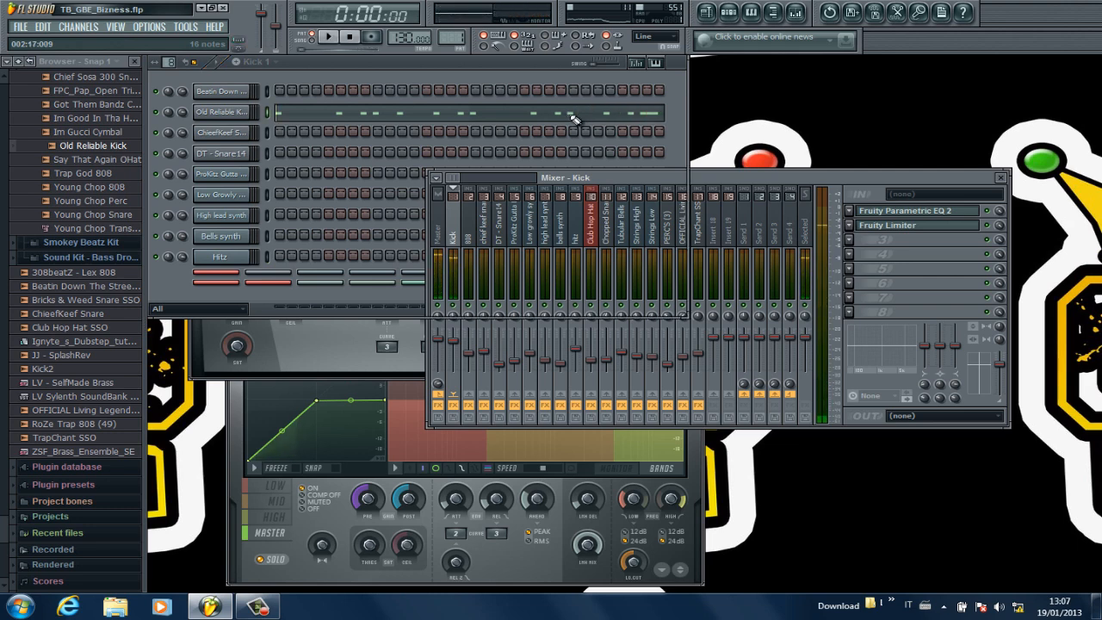
Examine the Old Reliable Kick notes of the Kick 1 pattern in the piano roll during playback
click(571, 112)
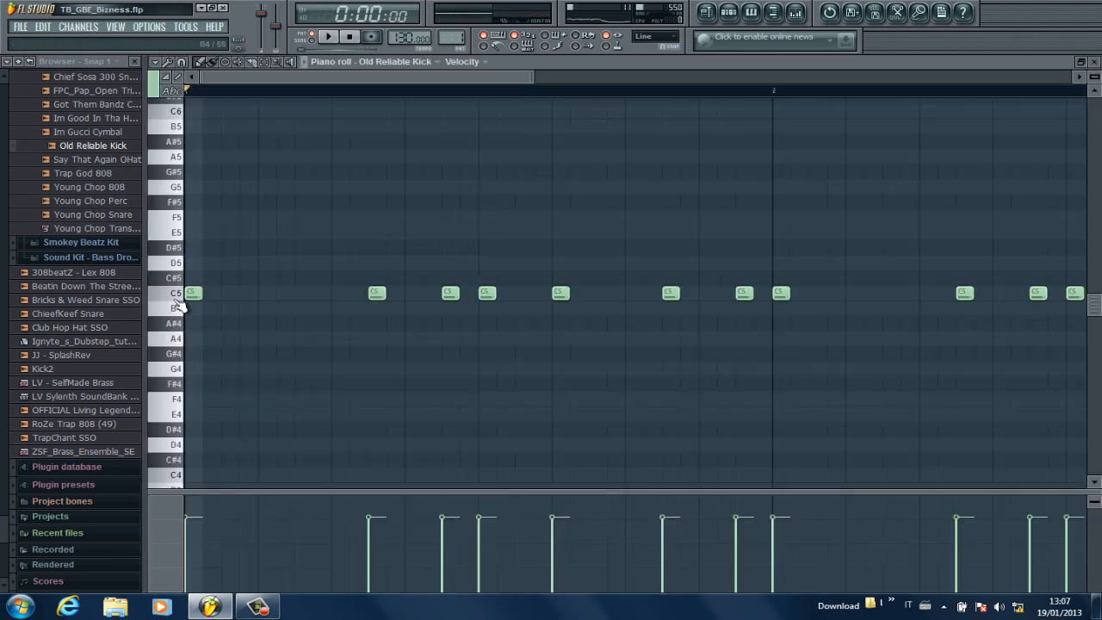
key(space)
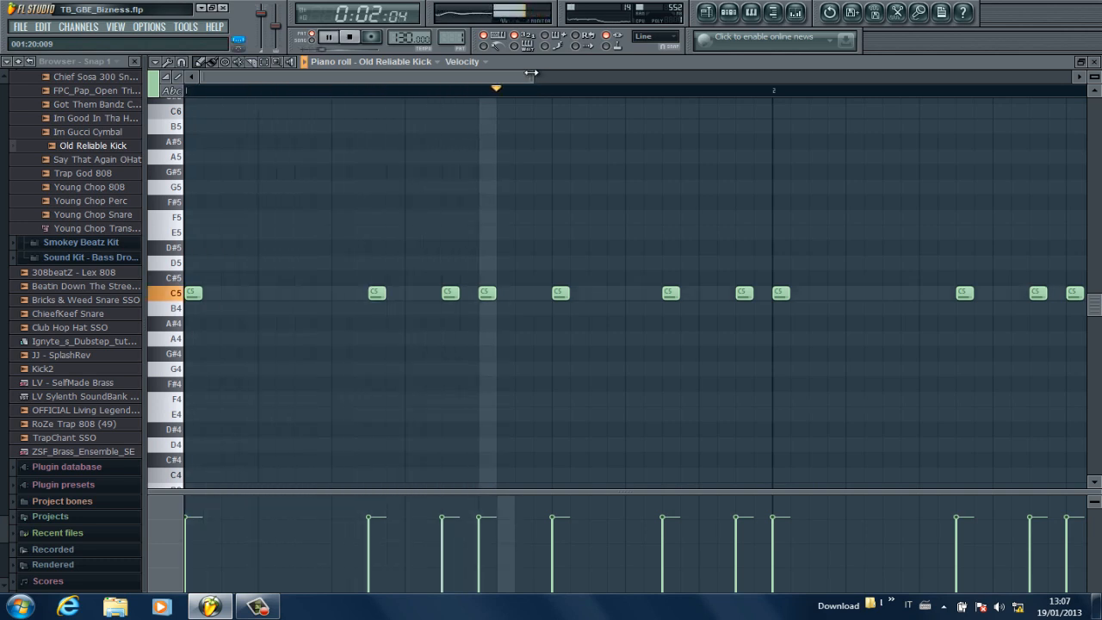
drag(531, 73, 746, 78)
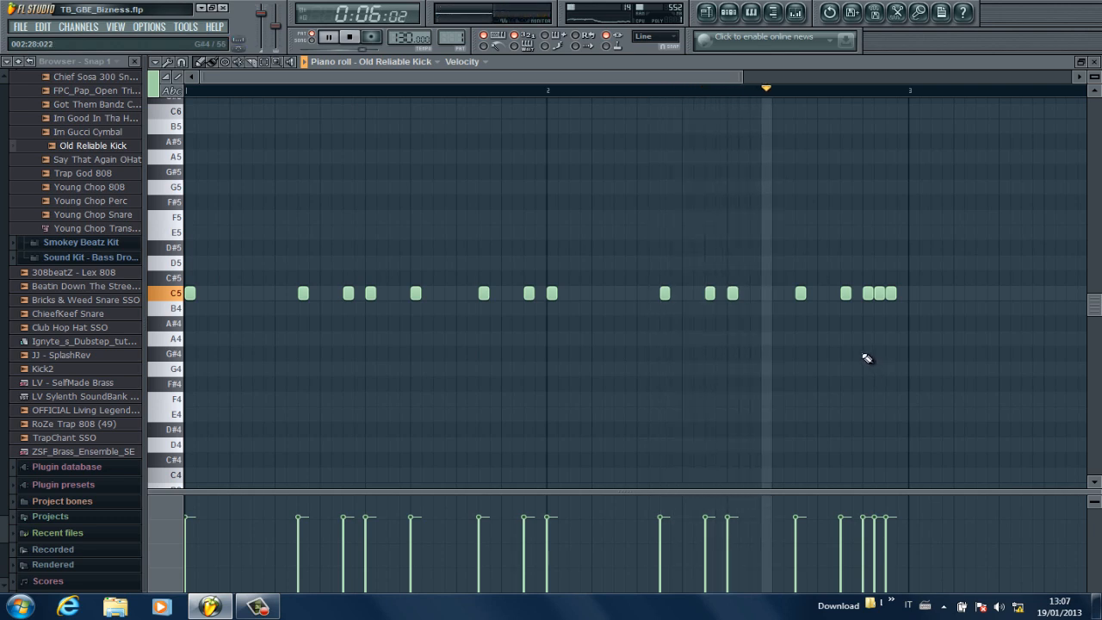
click(1092, 60)
key(space)
Select the 808 1 pattern and examine its Beatin Down The Streetz 808 SSO notes in the piano roll
drag(460, 32, 461, 25)
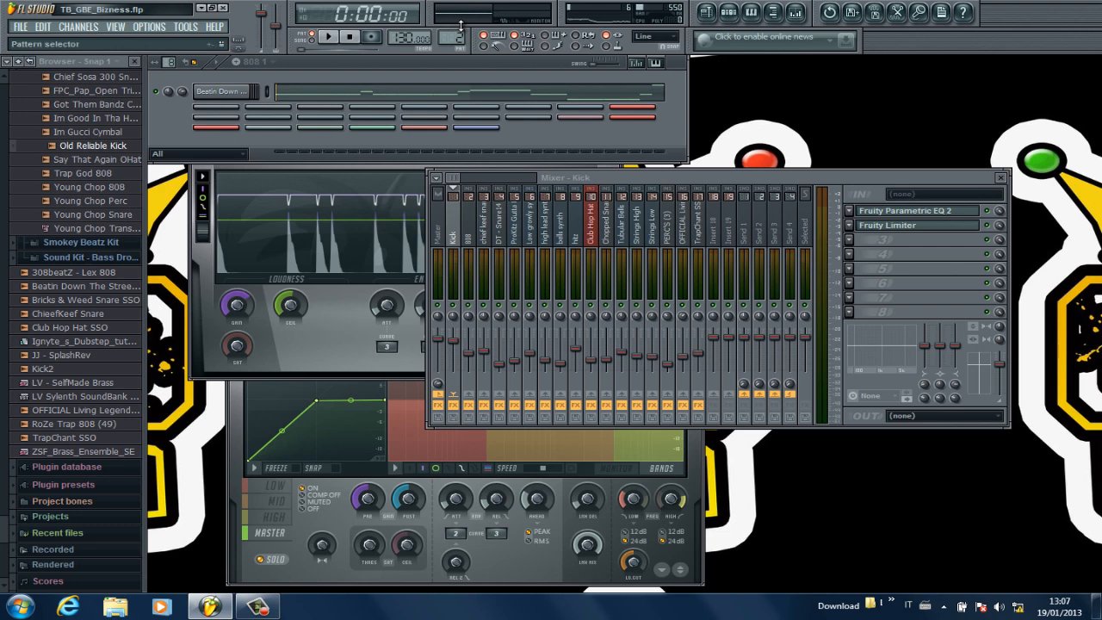
click(384, 94)
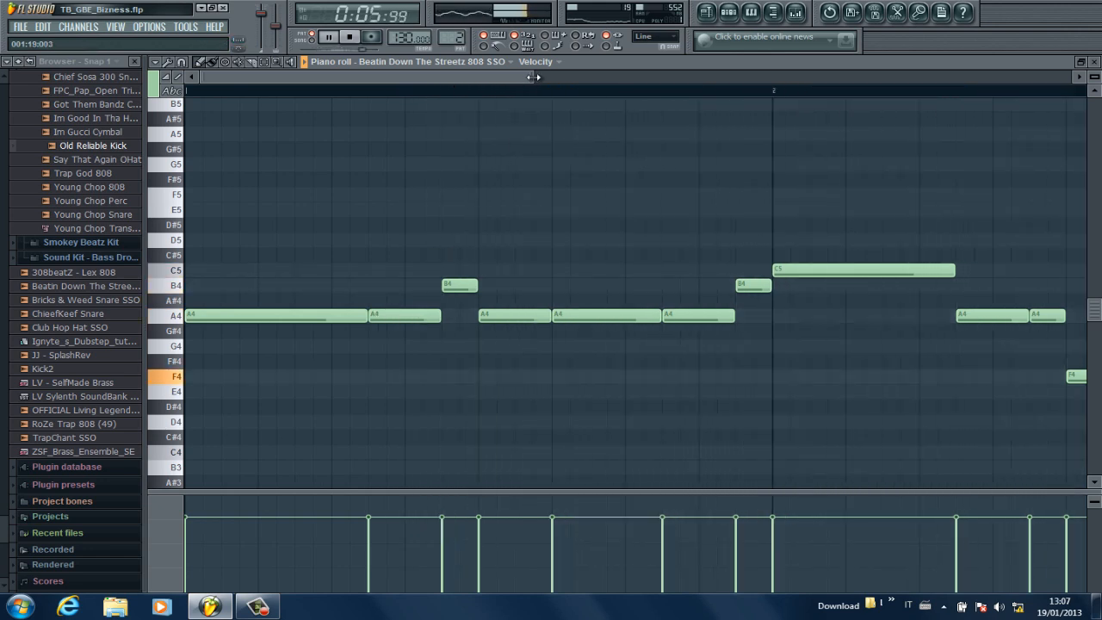
drag(534, 77, 975, 80)
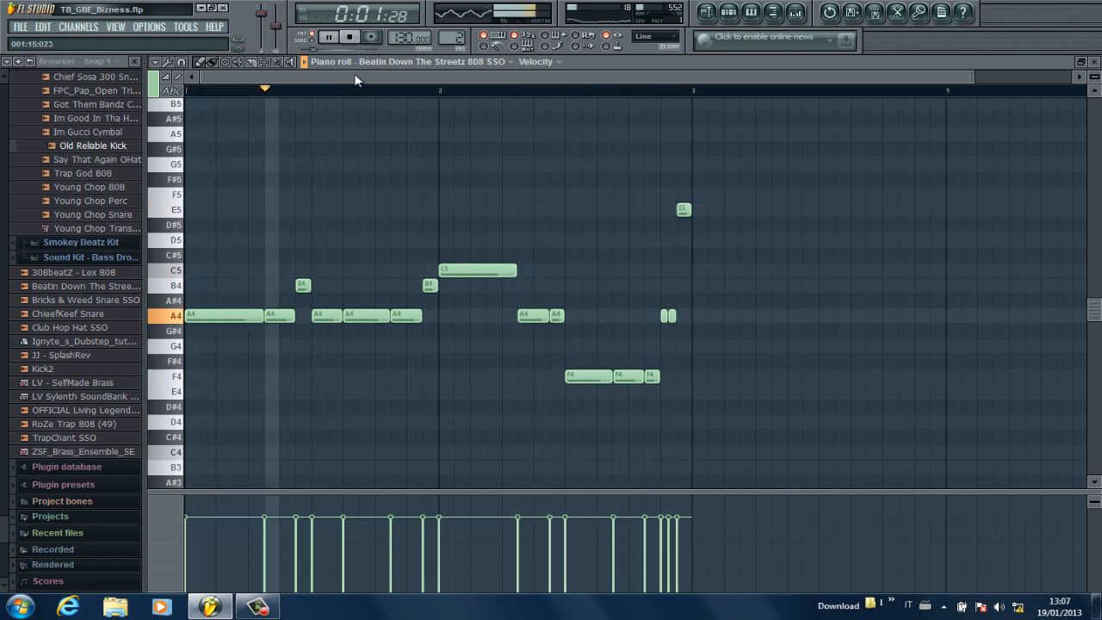
click(1095, 62)
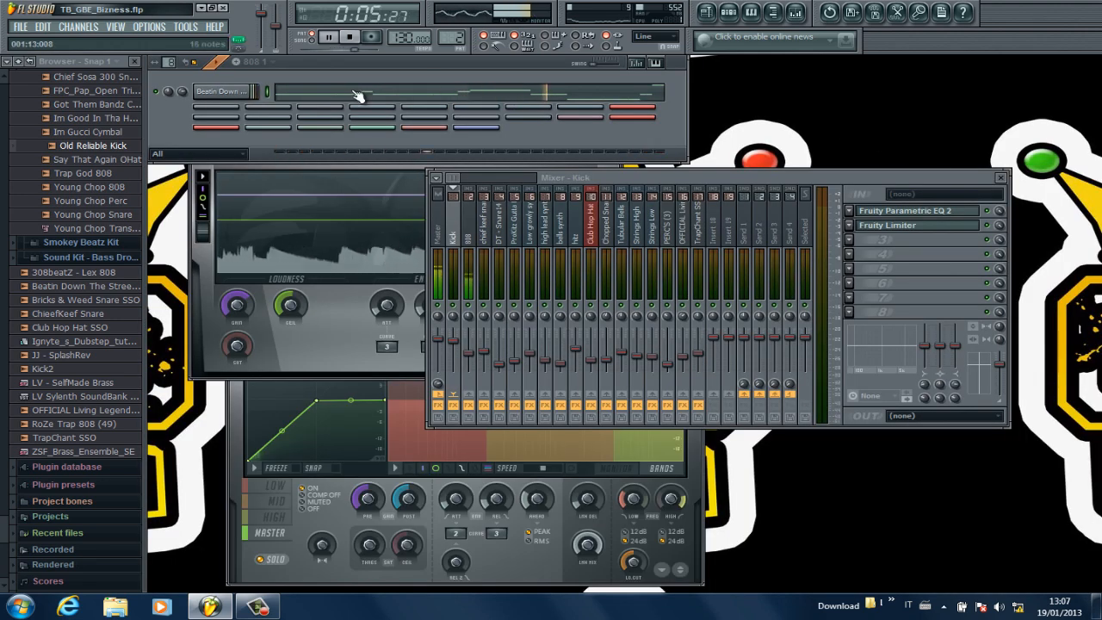
Inspect the Fruity Parametric EQ 2 curve on the 808 mixer track while the pattern plays
click(467, 222)
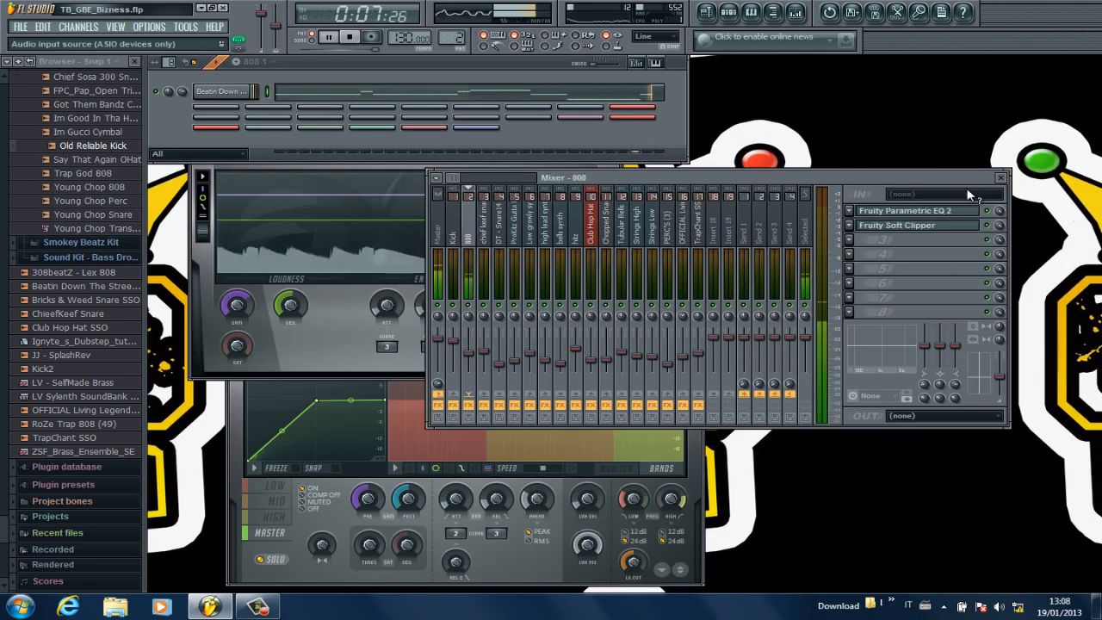
click(908, 208)
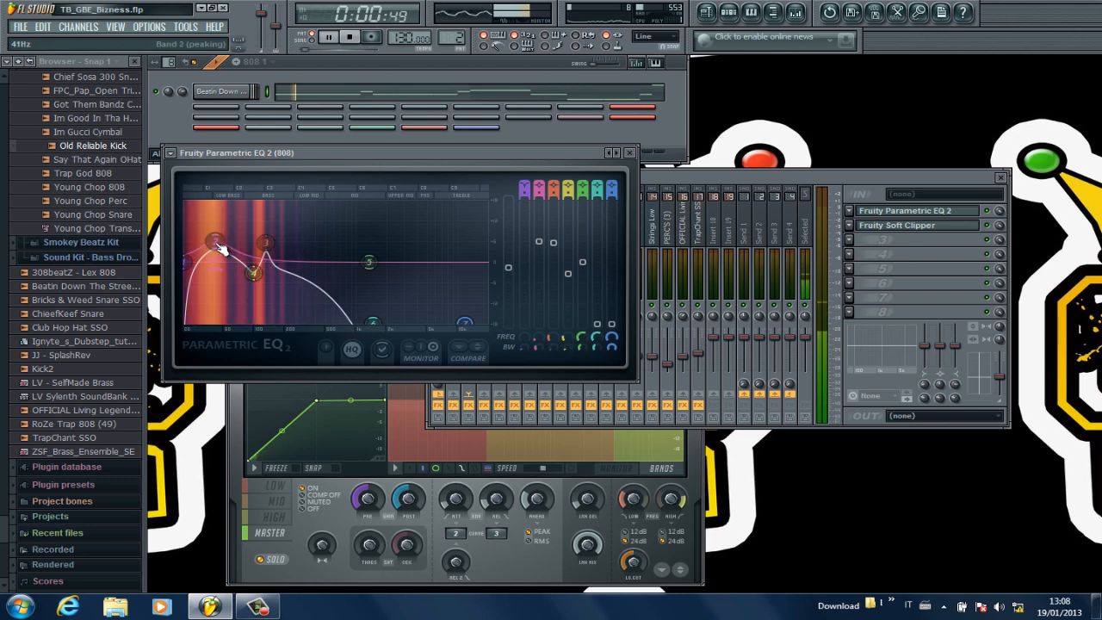
click(630, 153)
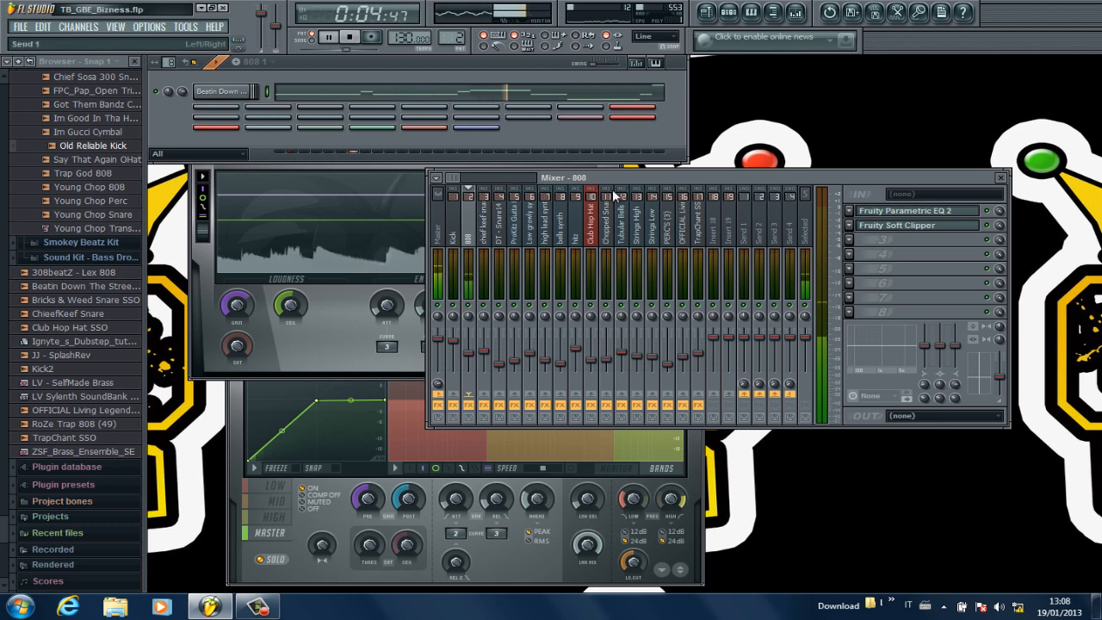
Select the Kick 2 pattern and examine its Old Reliable Kick notes in the piano roll
drag(459, 37, 459, 26)
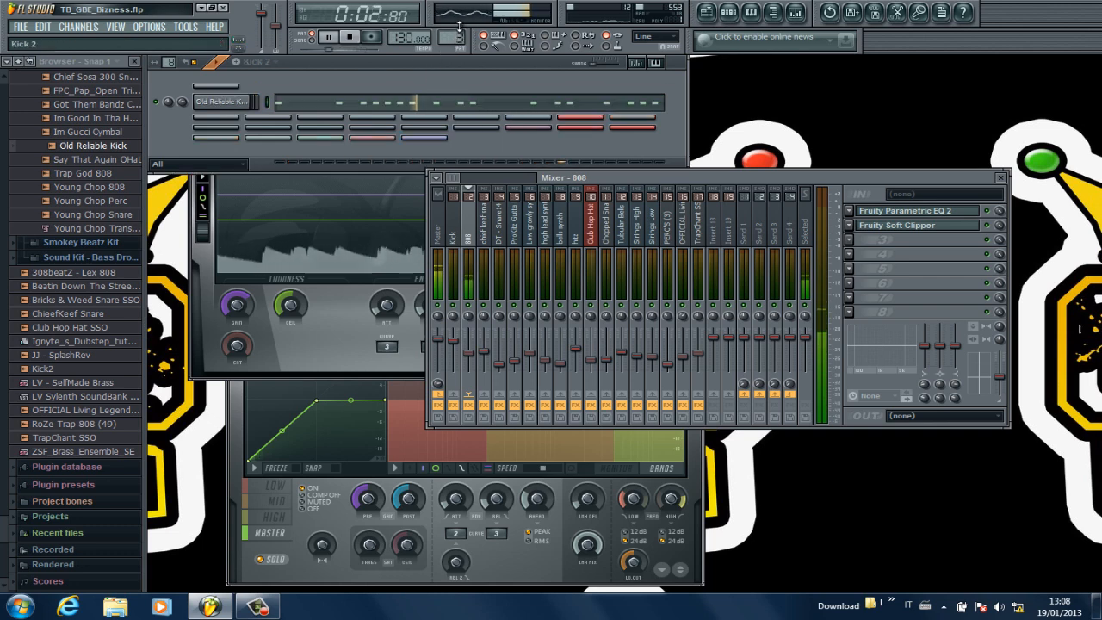
click(454, 107)
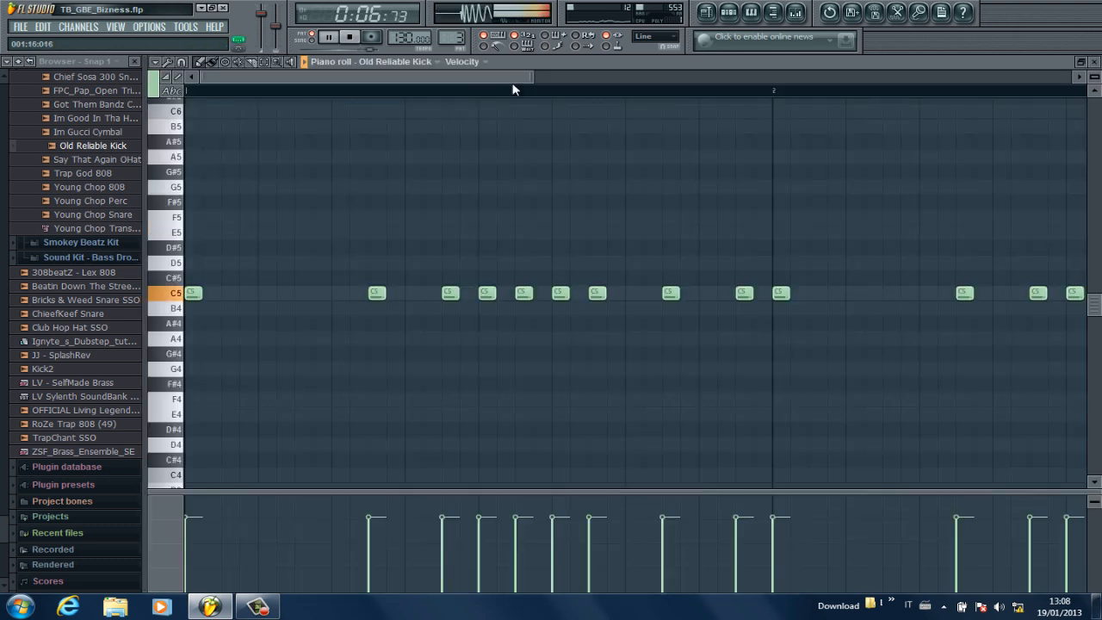
drag(527, 79, 689, 100)
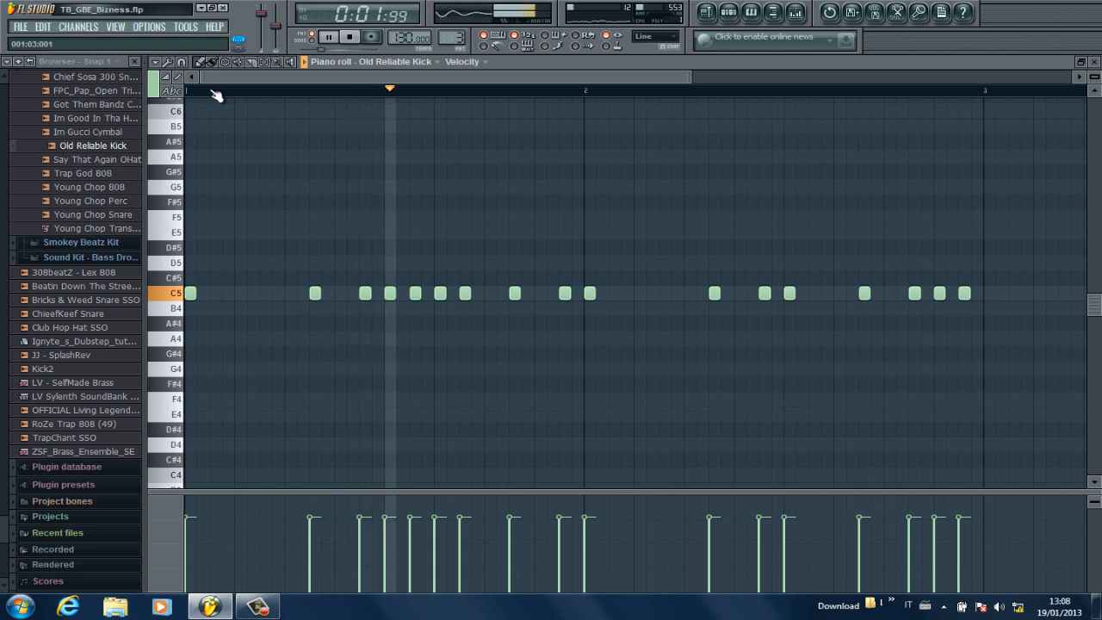
click(1096, 62)
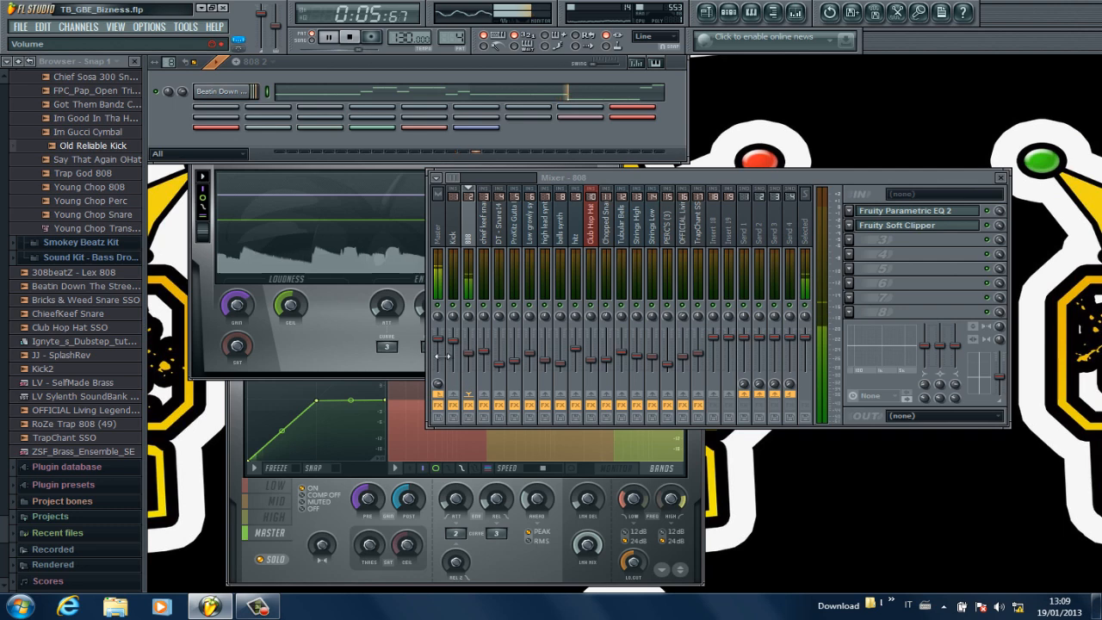
Examine the Beatin Down The Streetz 808 SSO notes of the 808 2 pattern in the piano roll
click(293, 97)
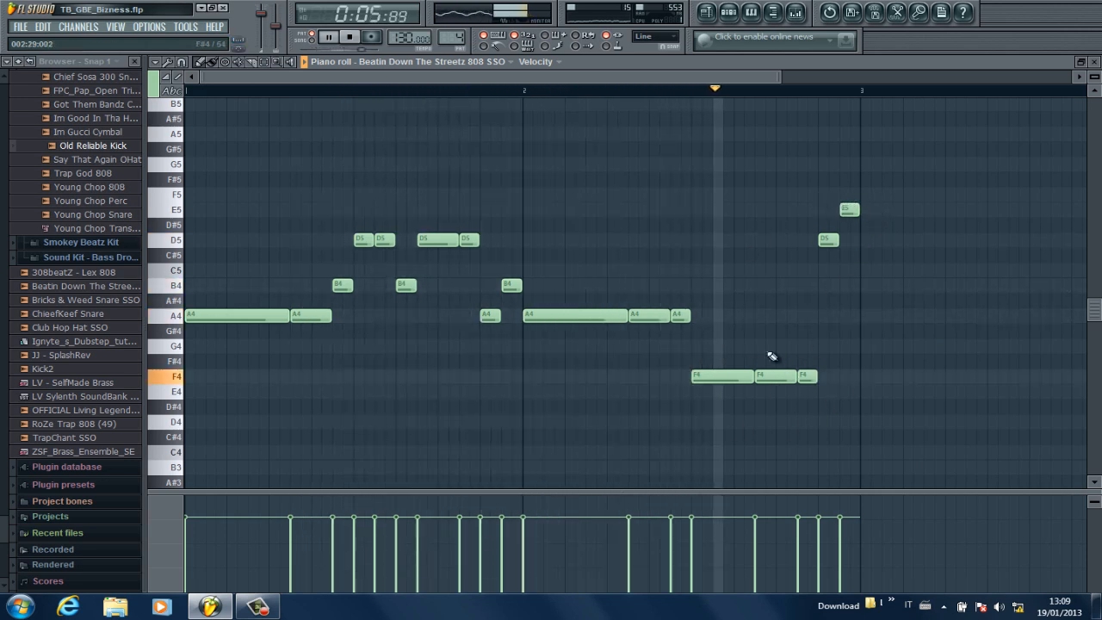
click(1095, 63)
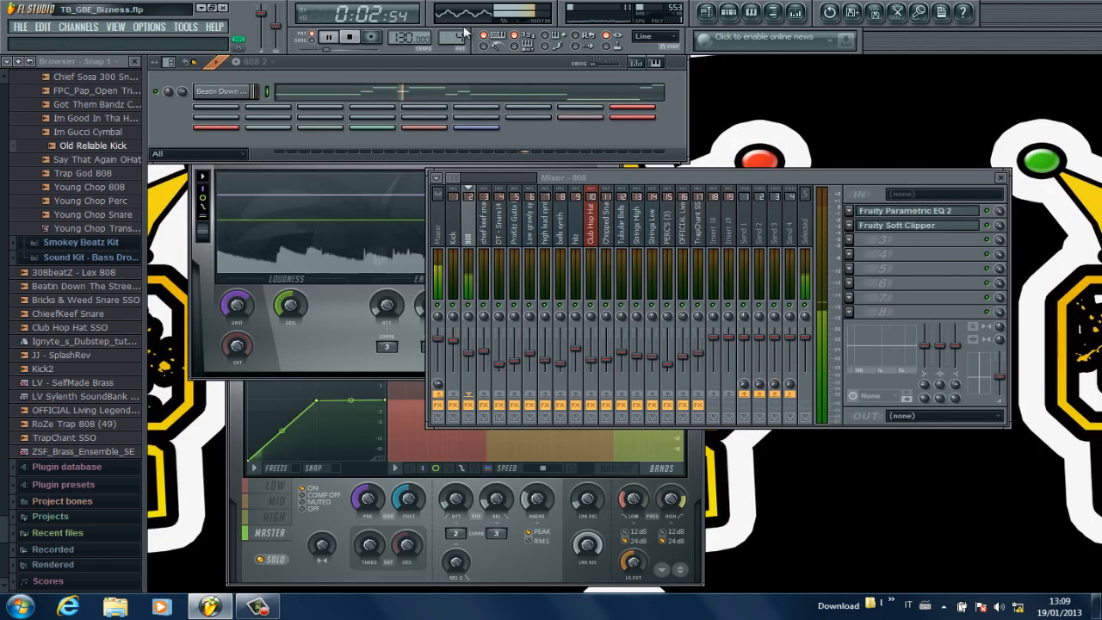
Select the Kick 3 pattern, review its full Old Reliable Kick note sequence in the piano roll and stop playback
drag(459, 37, 460, 26)
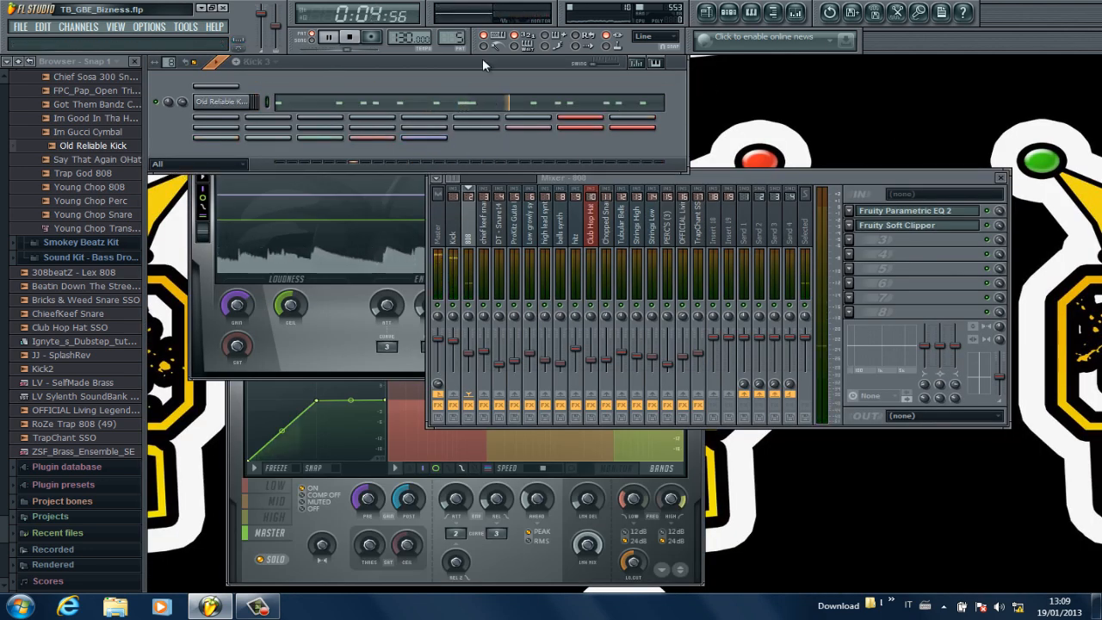
click(562, 103)
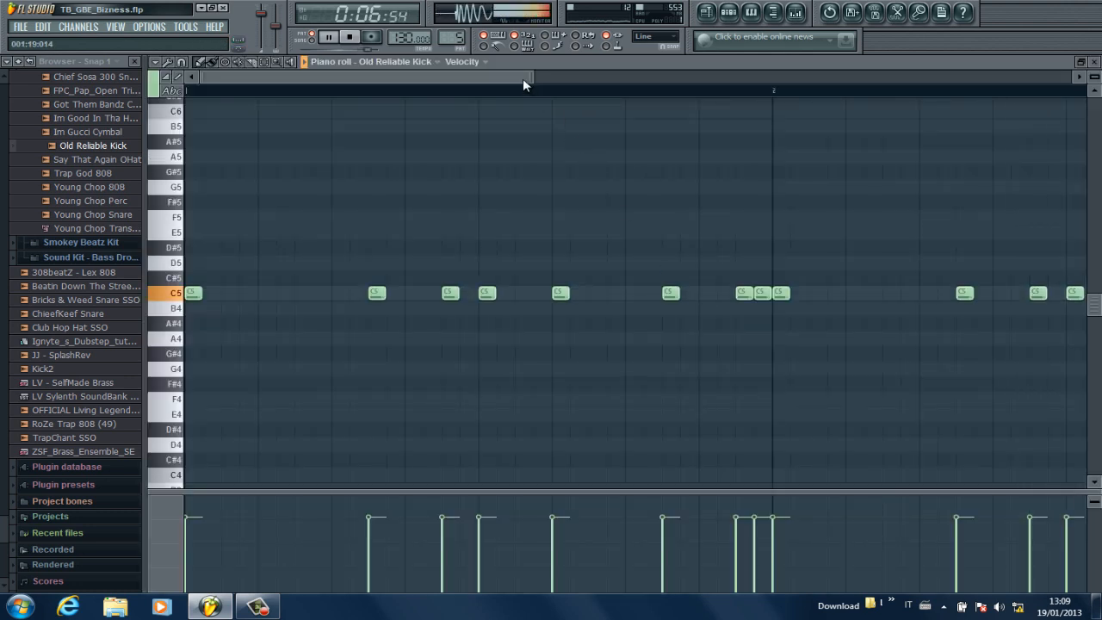
drag(523, 79, 455, 76)
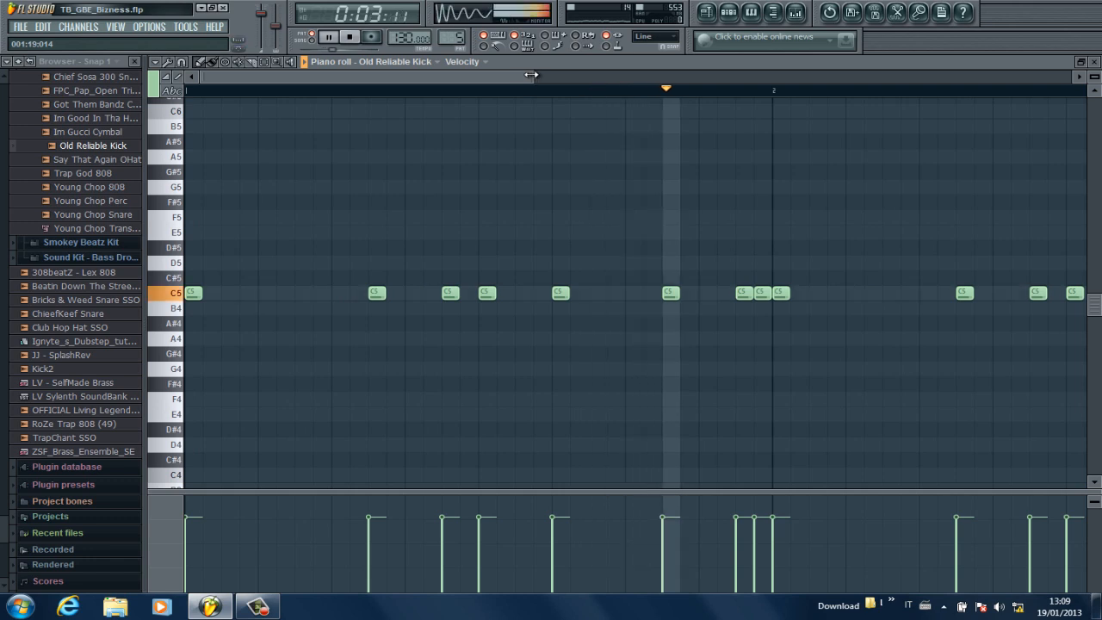
drag(531, 75, 840, 76)
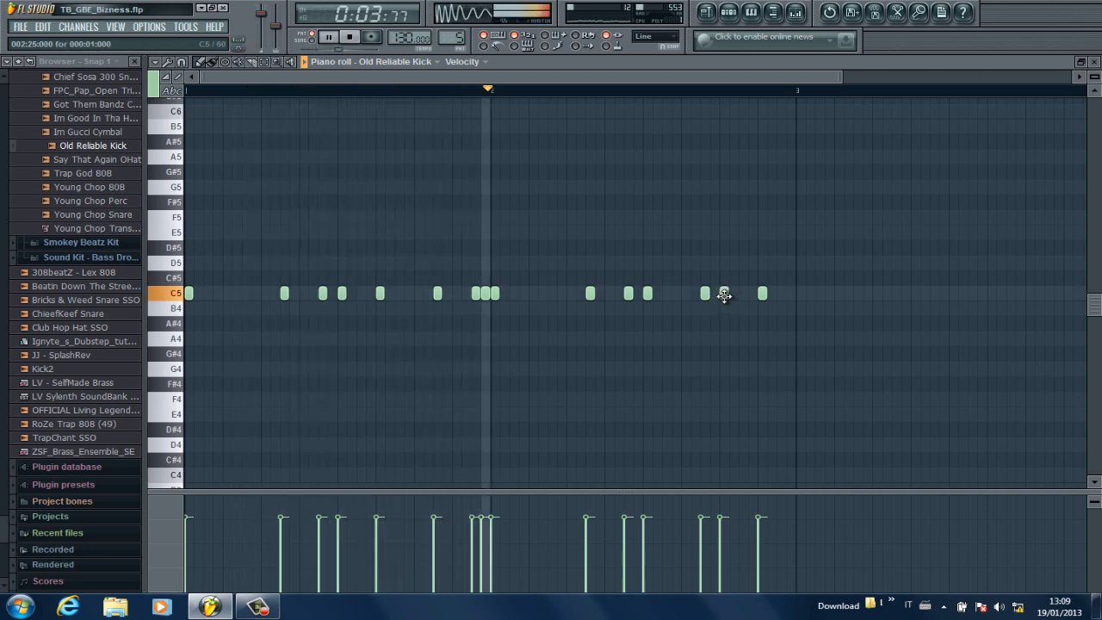
key(space)
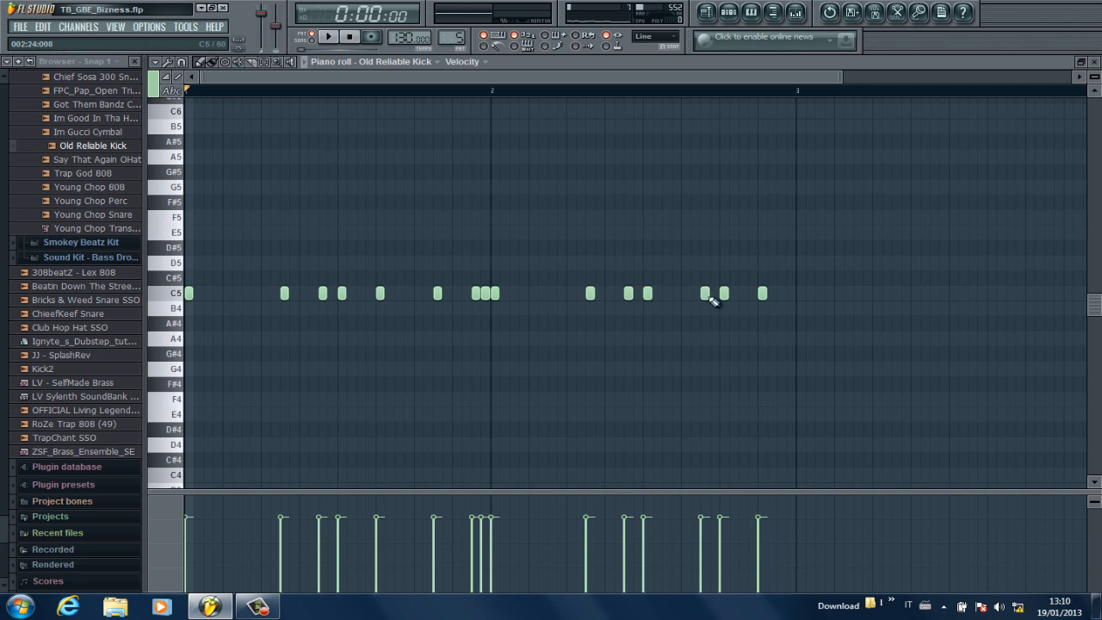
click(1095, 62)
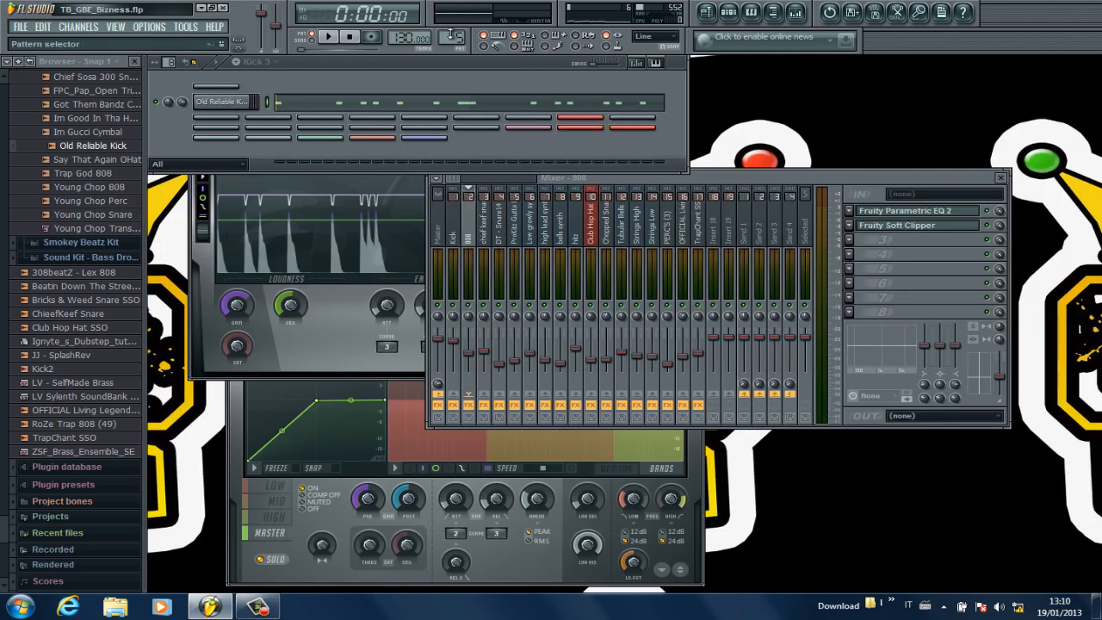
Play the 808 3 pattern and examine its Beatin Down The Streetz 808 SSO notes in the piano roll
drag(458, 36, 458, 26)
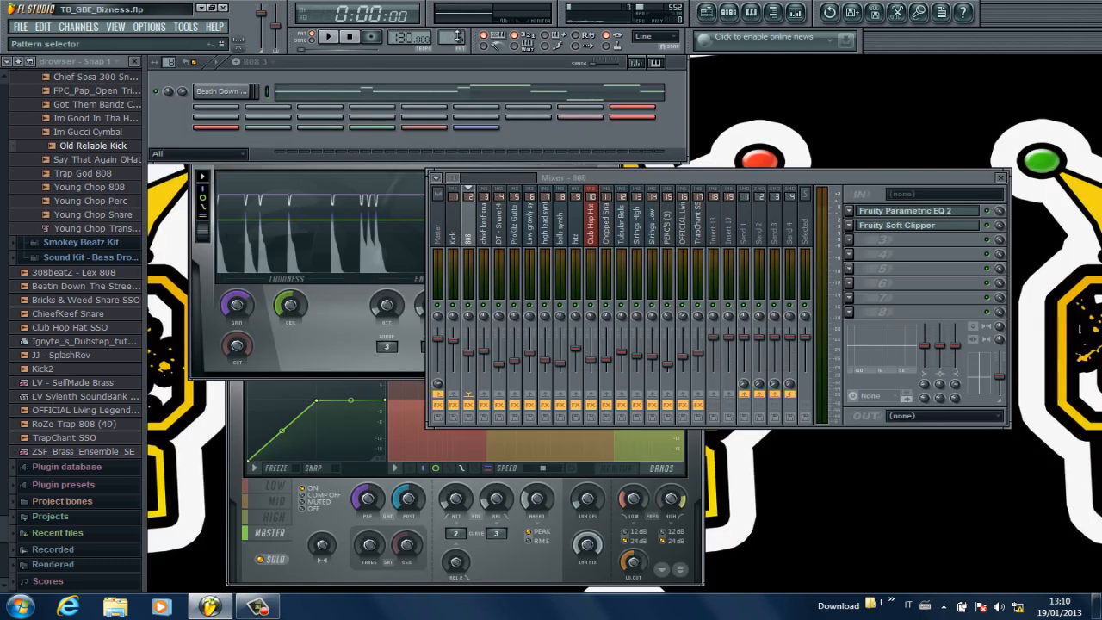
key(space)
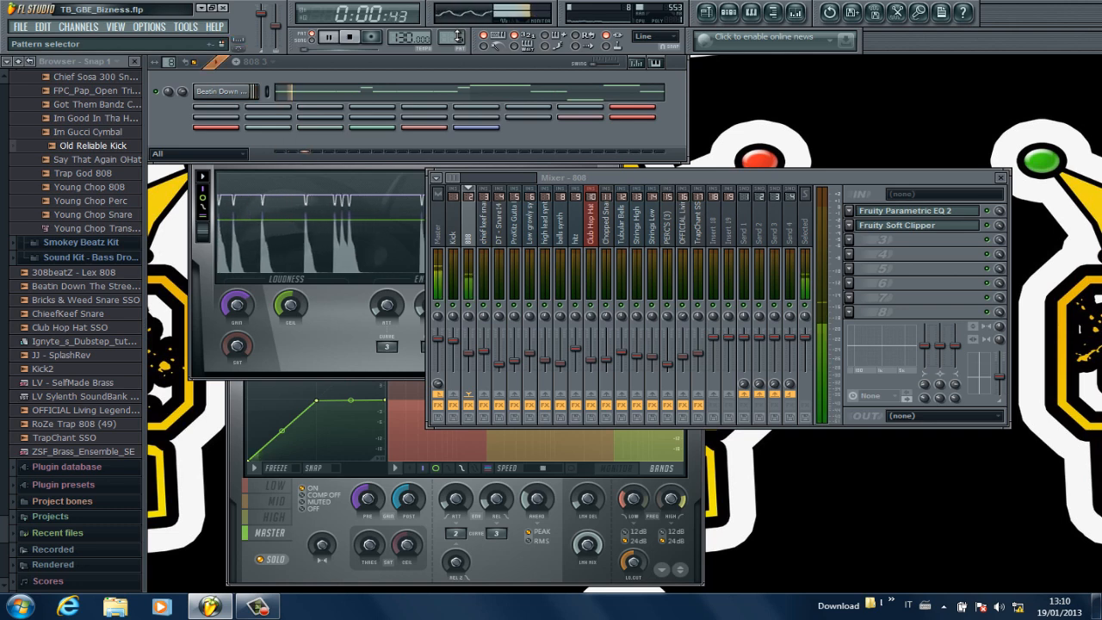
click(480, 88)
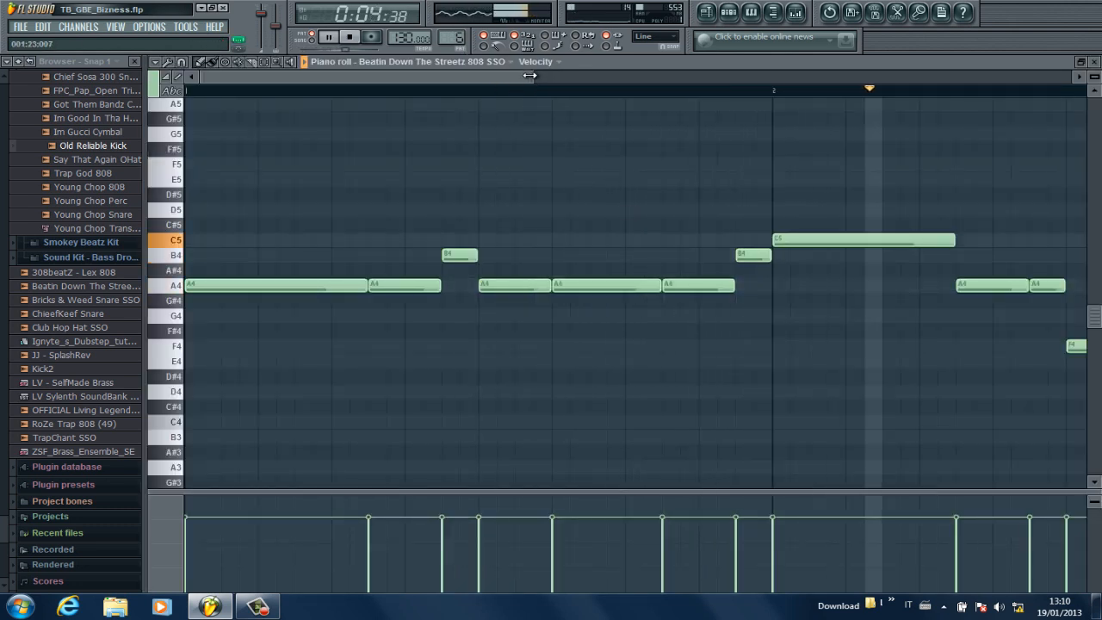
drag(535, 75, 764, 70)
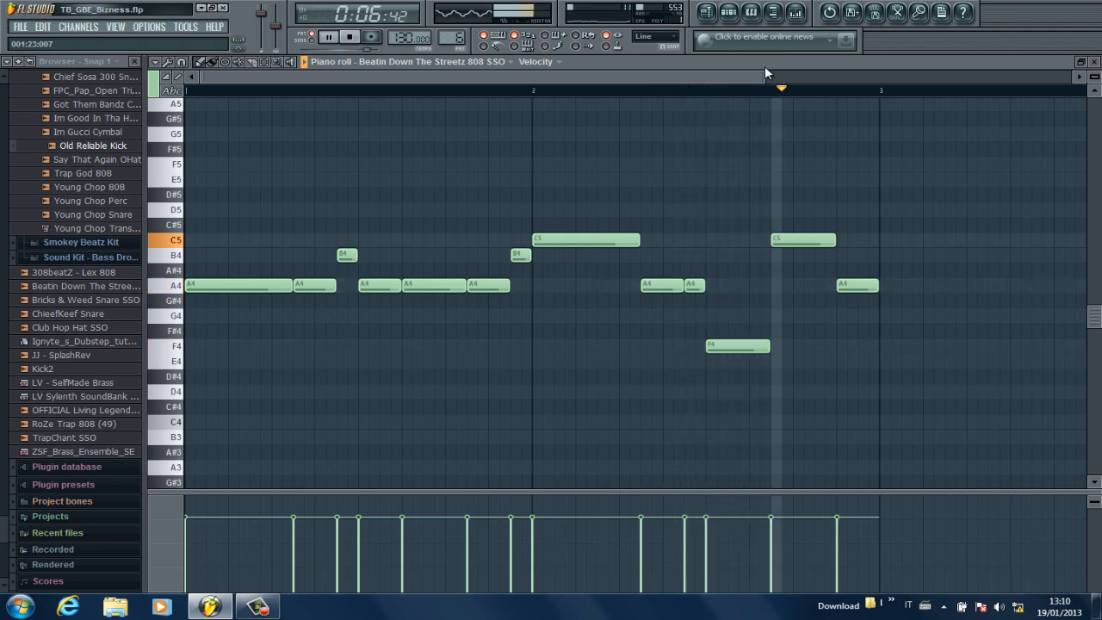
click(1095, 62)
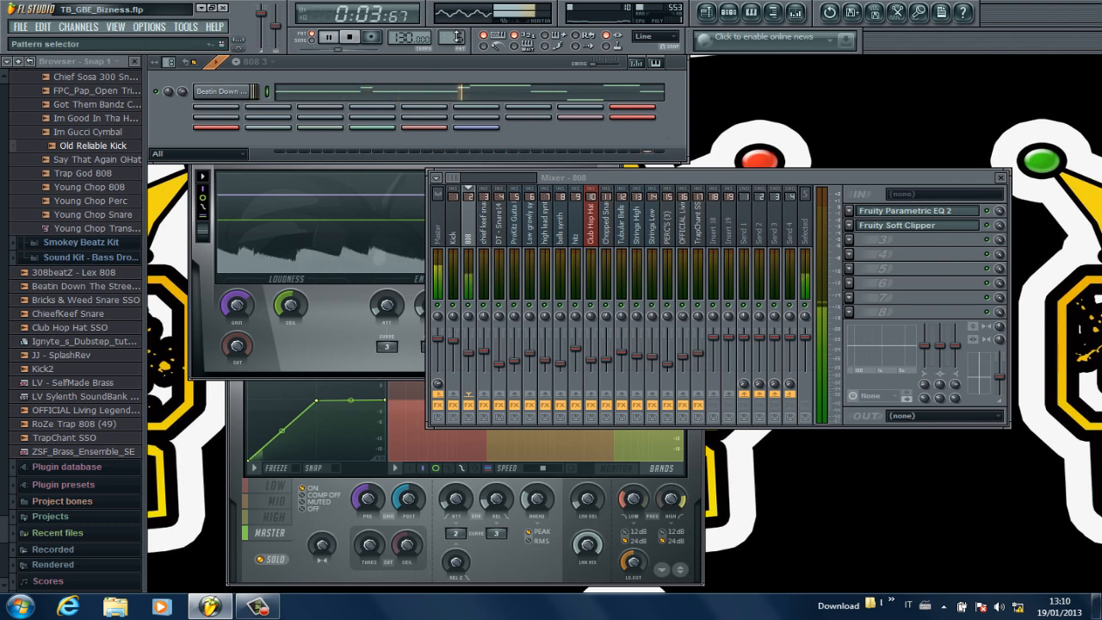
Select the ChieefKeef Snare pattern, review its full note sequence in the piano roll and stop playback
drag(455, 41, 455, 37)
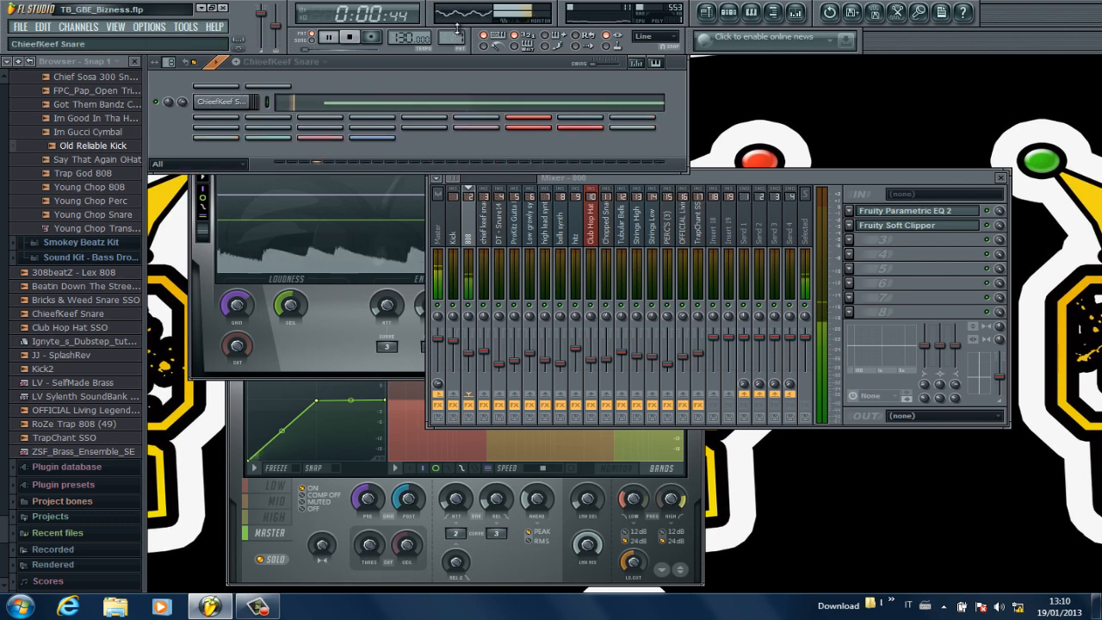
click(347, 104)
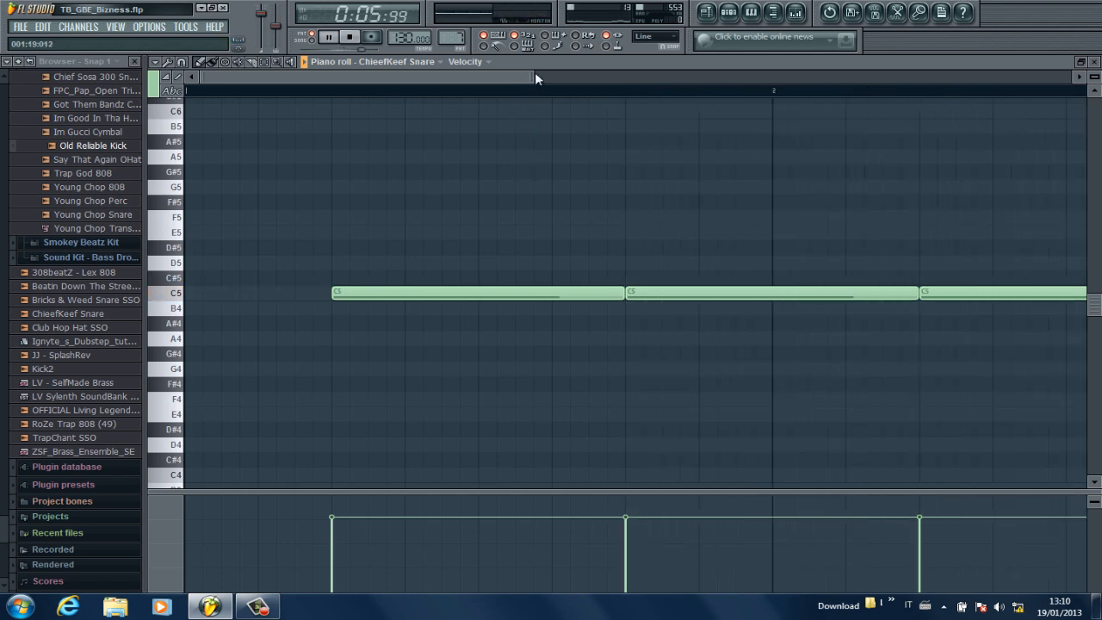
drag(534, 73, 898, 73)
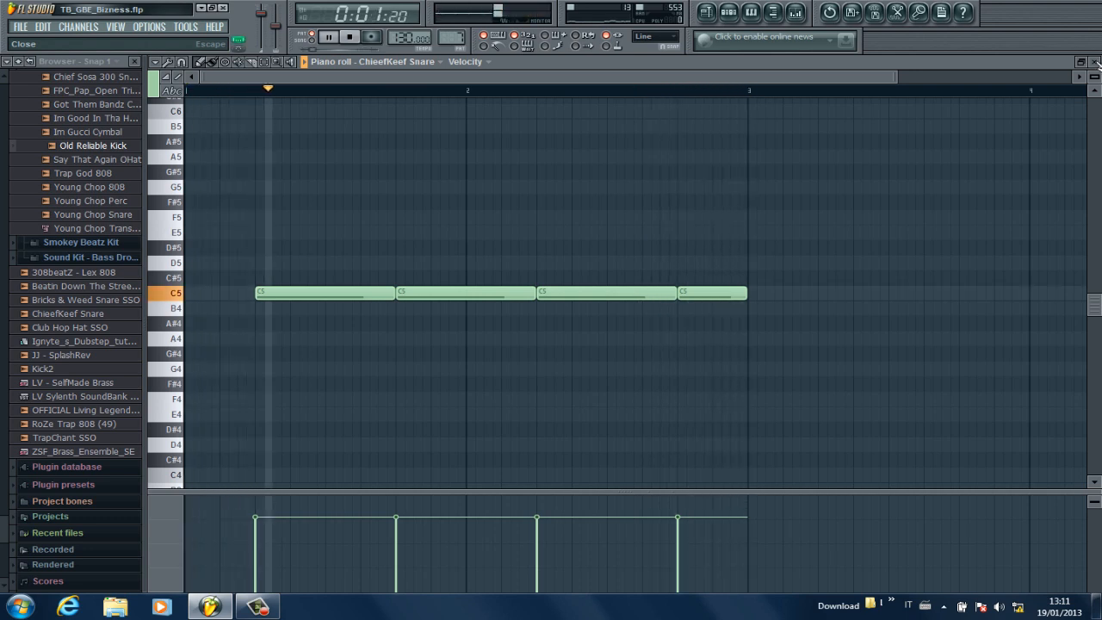
key(space)
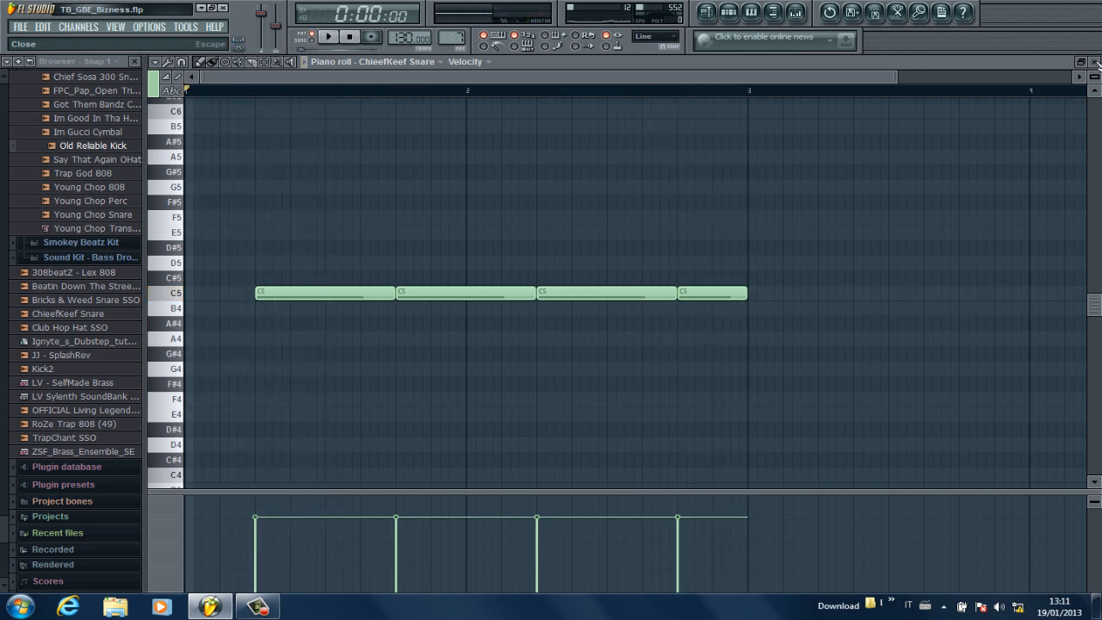
click(1095, 62)
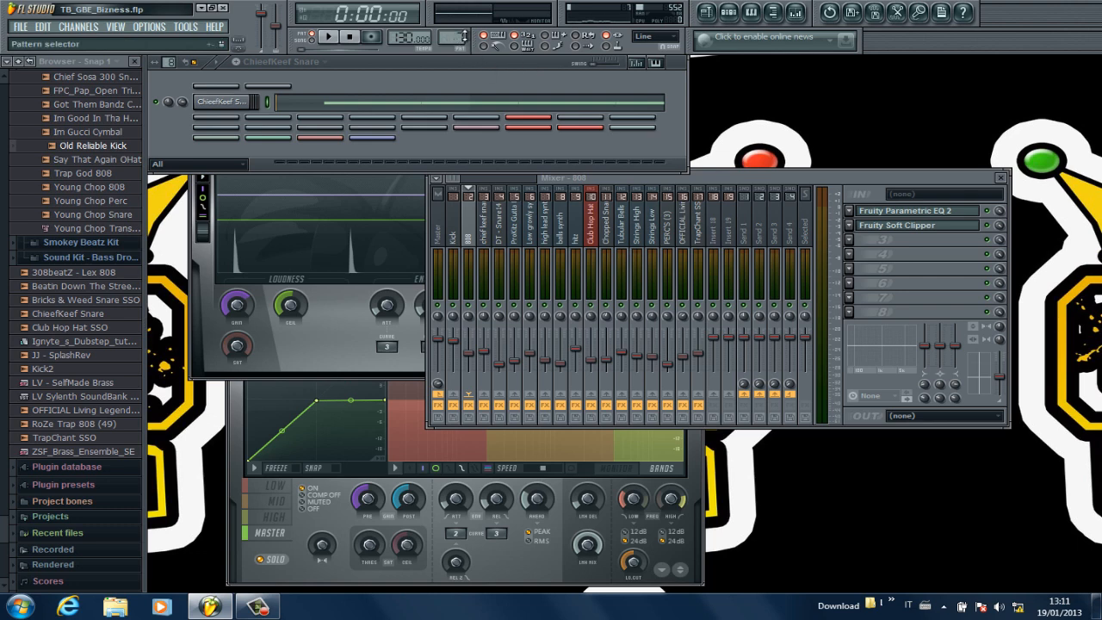
Play the DT - Snare14 pattern and review the effects on its mixer track
drag(465, 36, 465, 34)
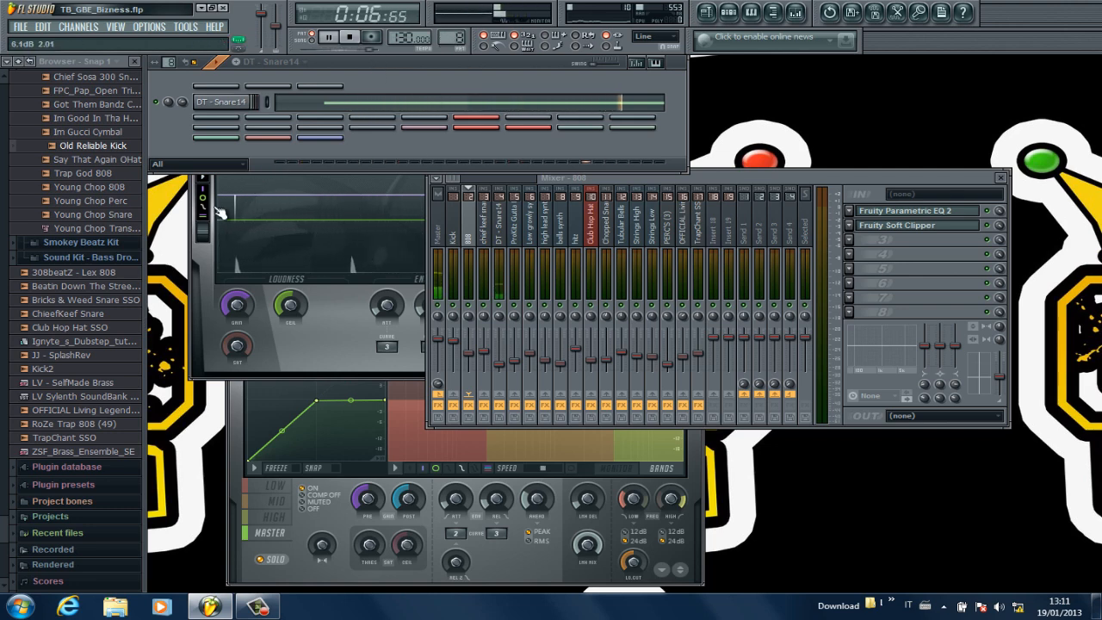
click(504, 234)
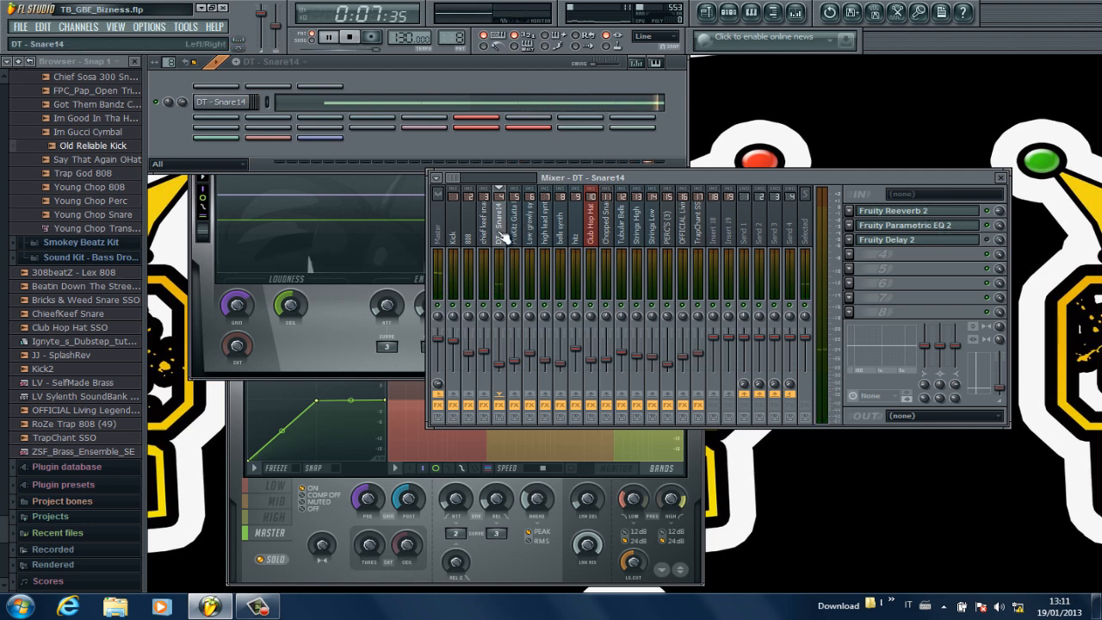
scroll(461, 37, up, 3)
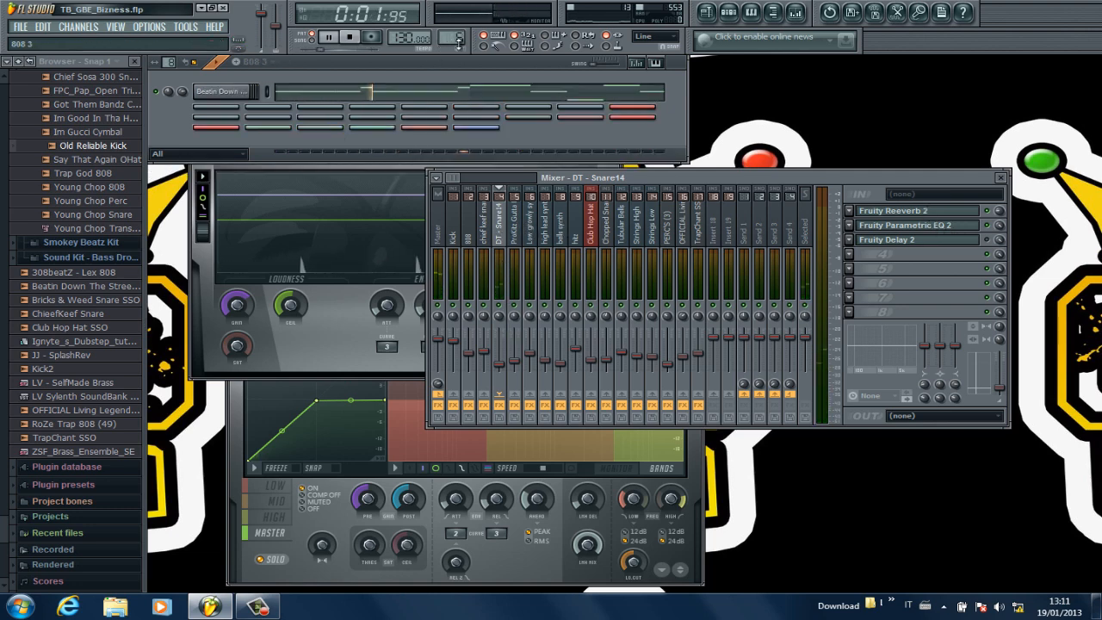
With the ChieefKeef Snare pattern playing, set band 3 of its mixer track's Fruity Parametric EQ 2 to about 8.0 dB at 318 Hz
scroll(461, 37, up, 1)
click(492, 221)
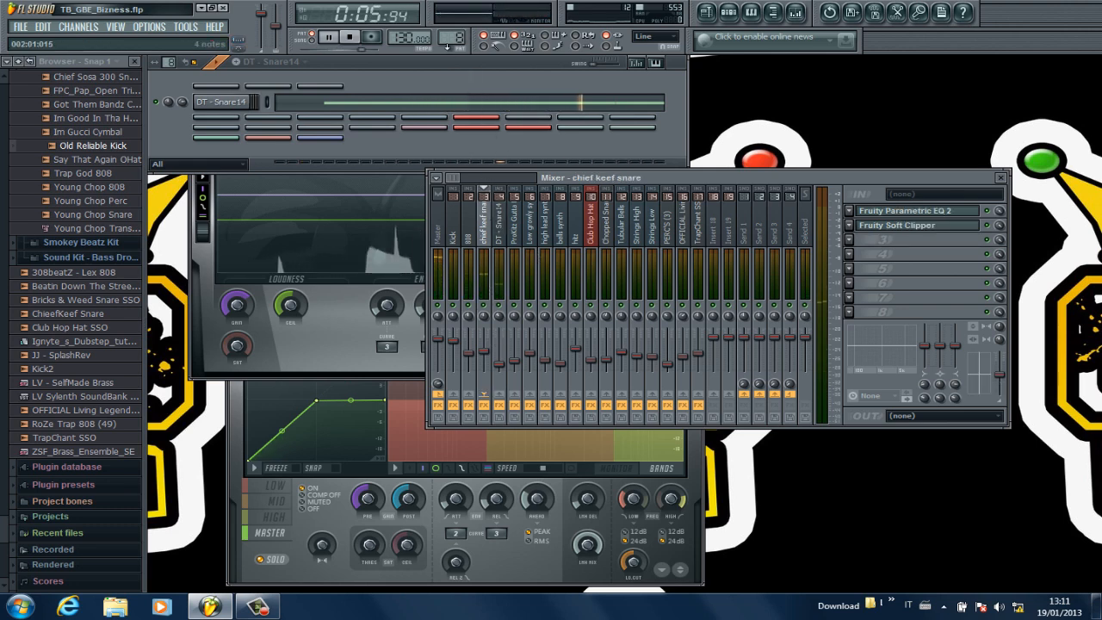
scroll(460, 39, down, 1)
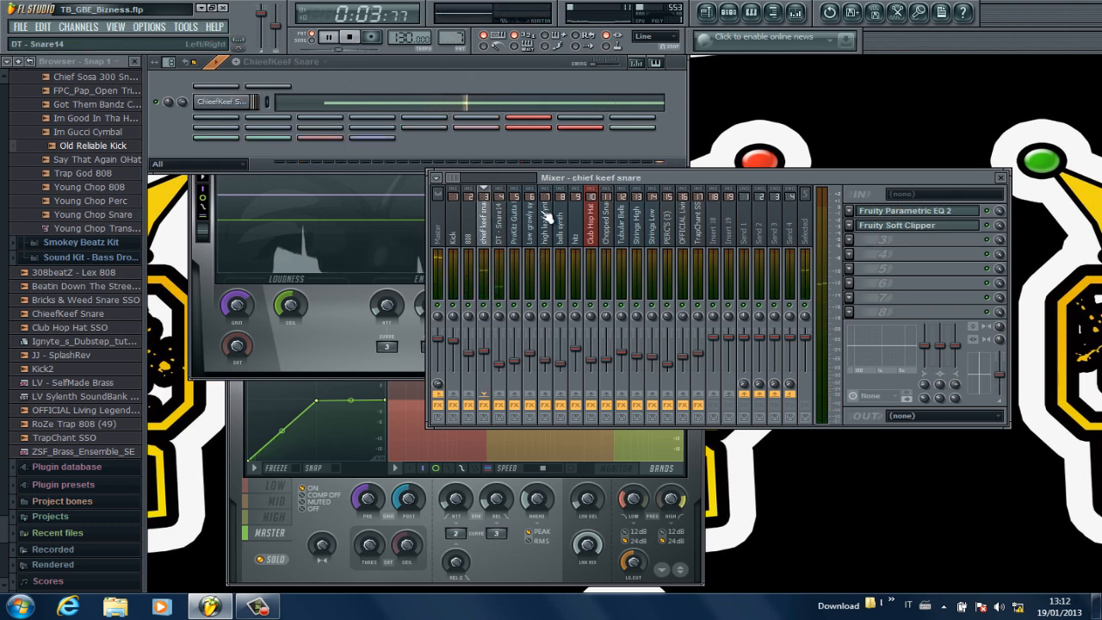
click(904, 210)
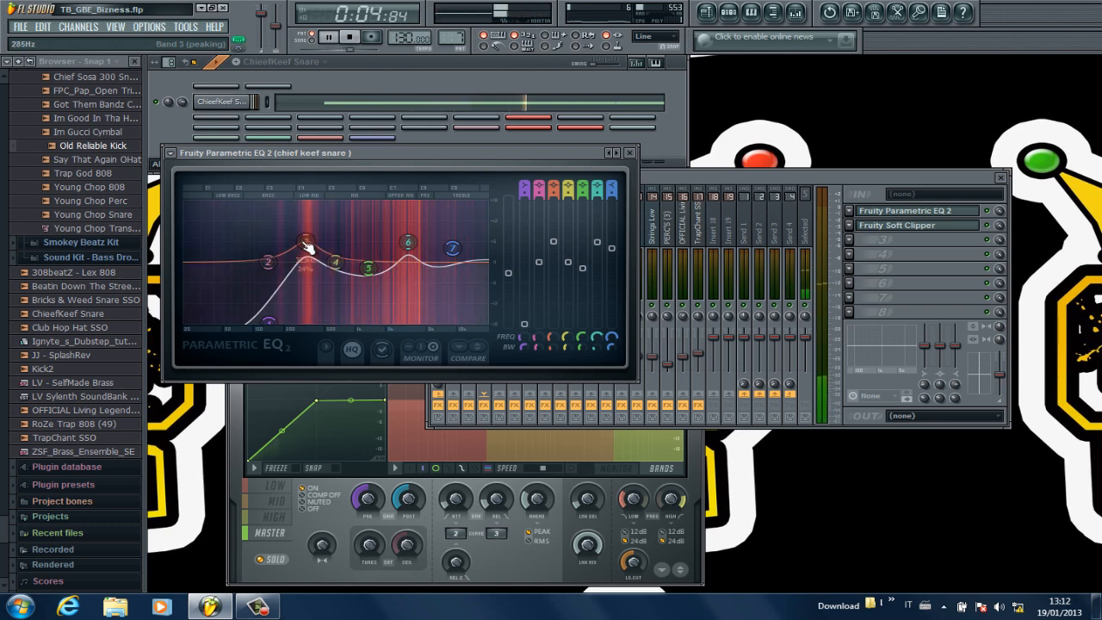
drag(306, 215, 309, 241)
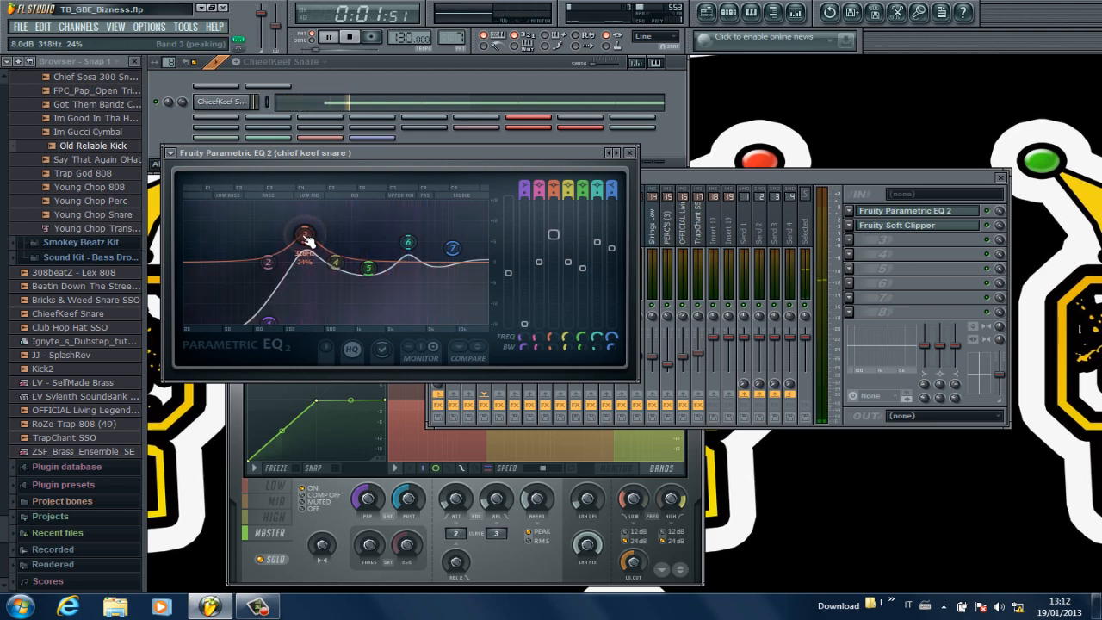
click(631, 153)
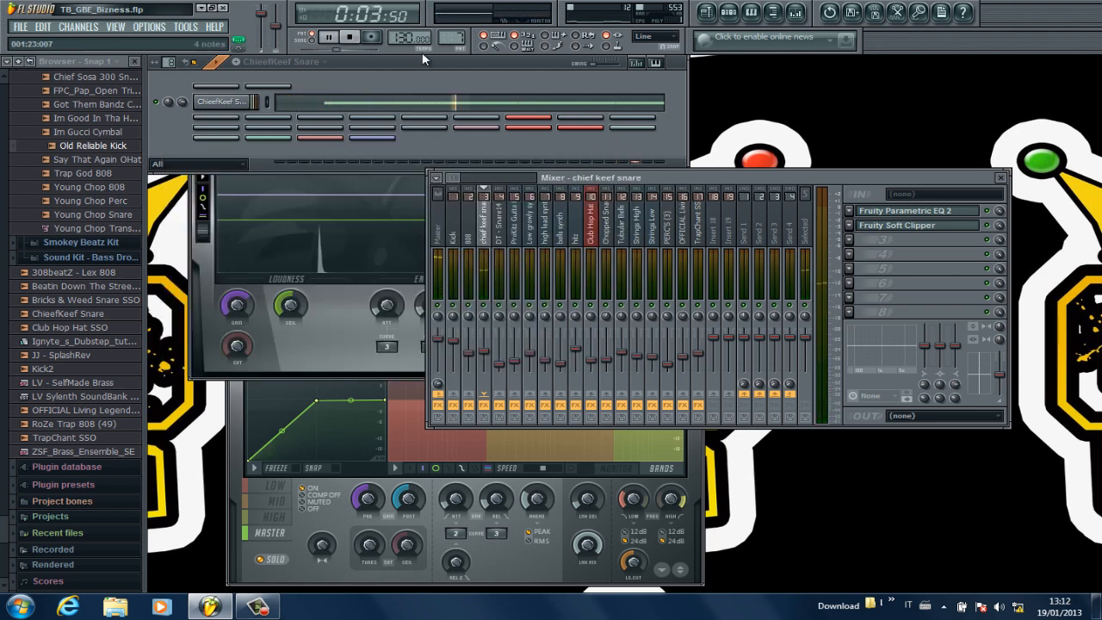
Select the ProKitz Gutta Em Brass pattern and examine its full melody in the piano roll
scroll(461, 35, up, 1)
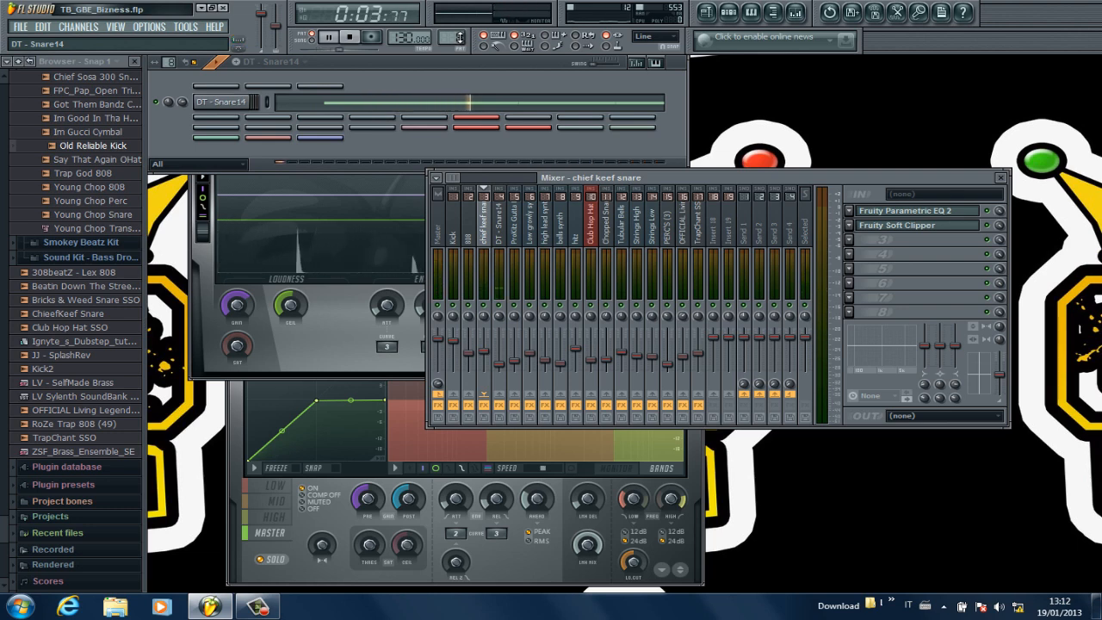
scroll(461, 37, up, 1)
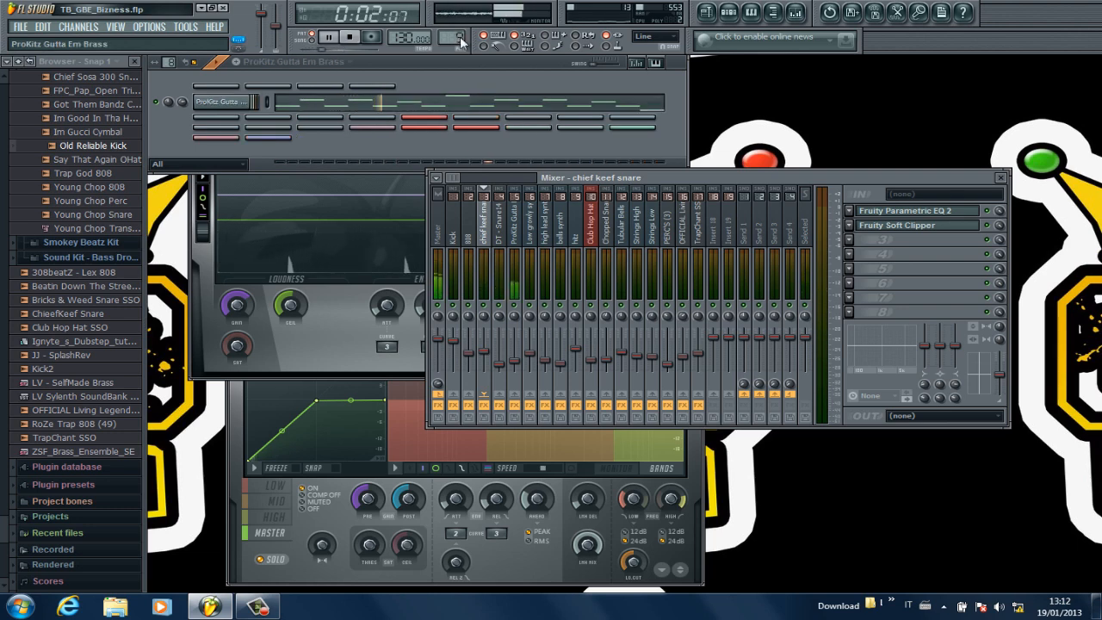
click(214, 118)
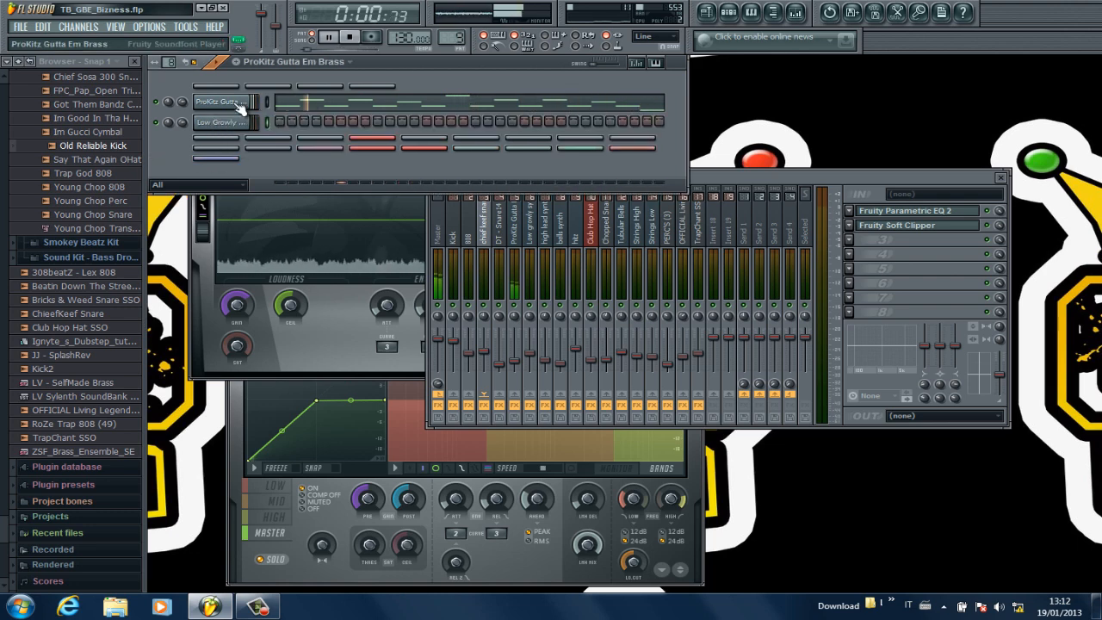
click(366, 102)
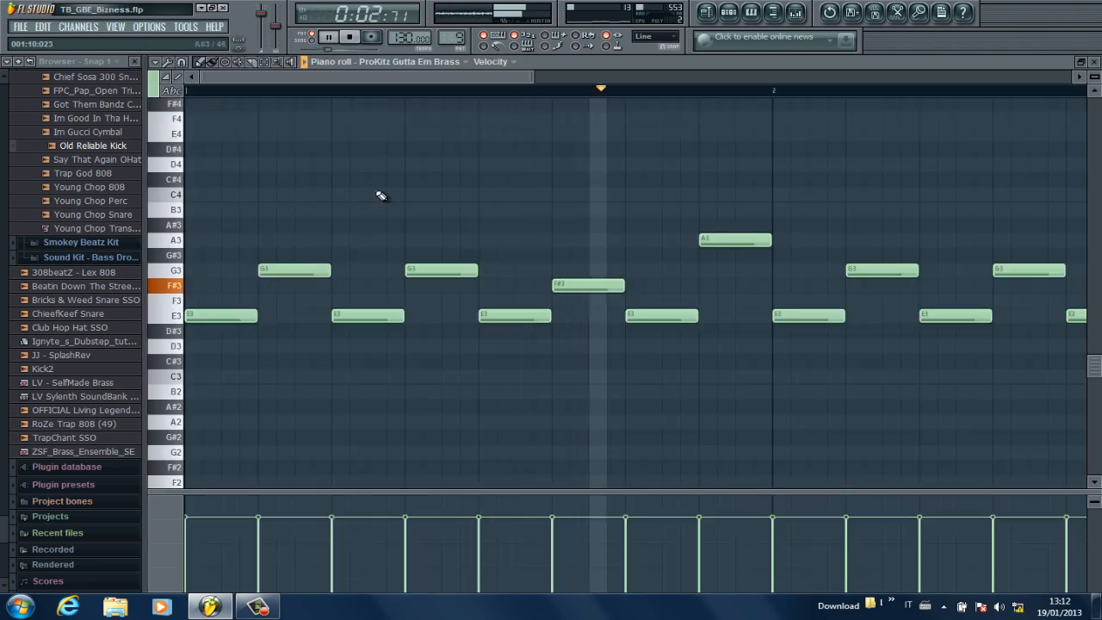
drag(534, 78, 810, 79)
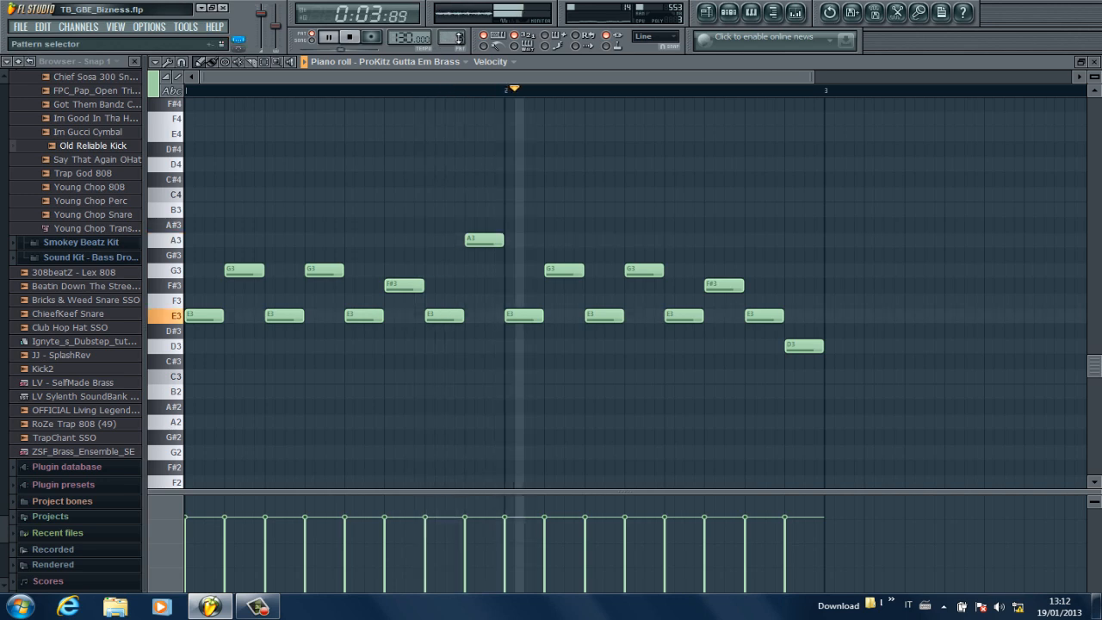
Select the Low Growly Synth pattern and review its Nexus preset and full melody in the piano roll
scroll(456, 36, up, 1)
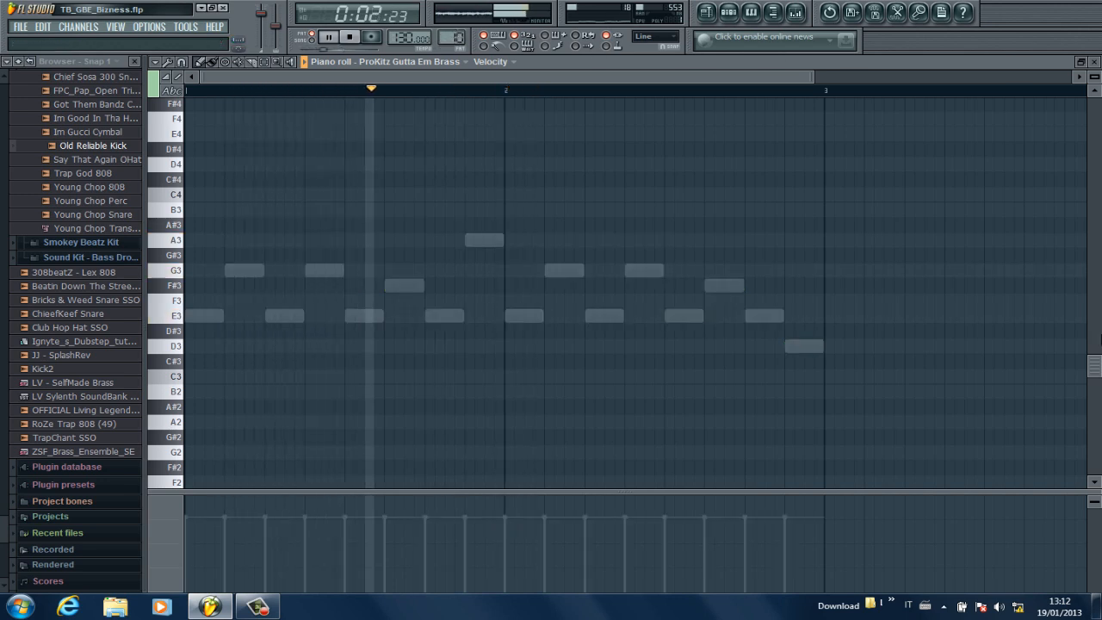
drag(1098, 373, 1098, 222)
click(1095, 62)
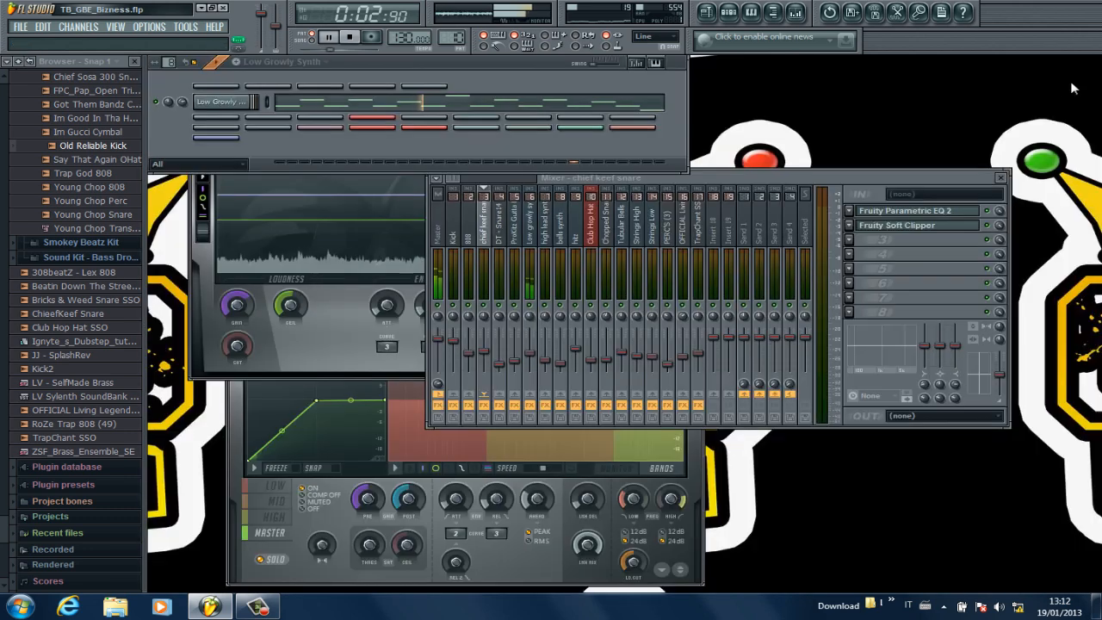
click(229, 104)
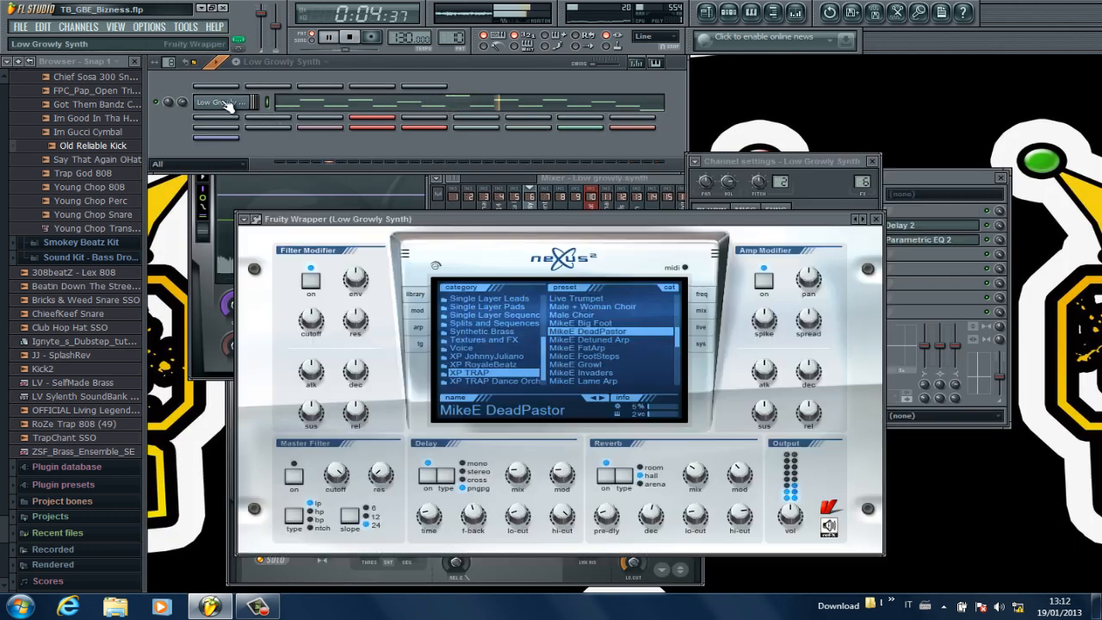
click(311, 104)
drag(528, 75, 823, 76)
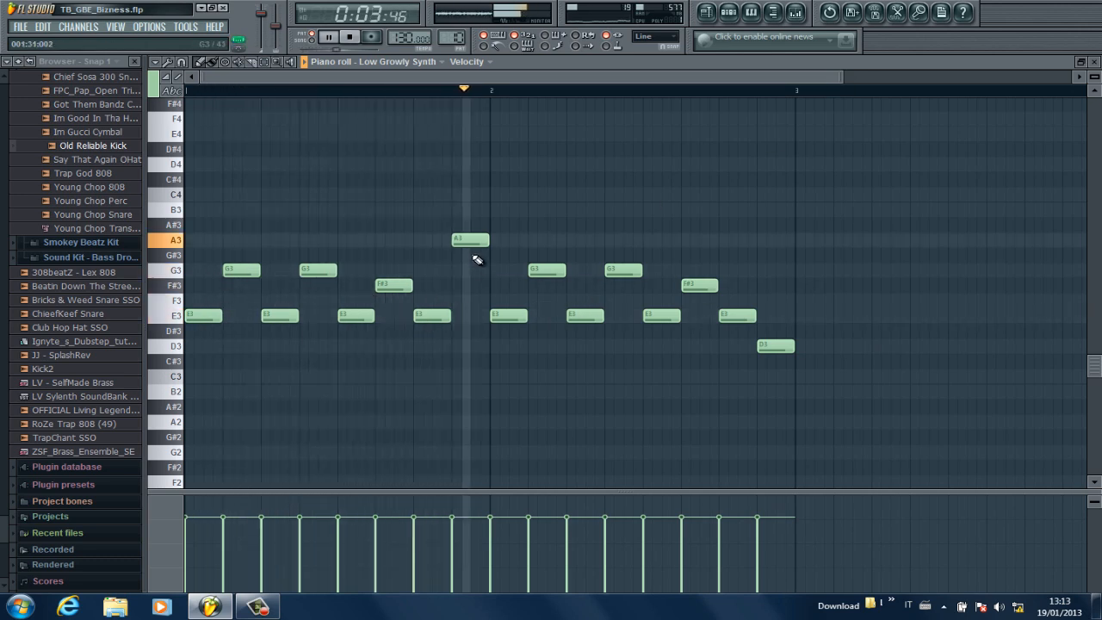
click(1095, 62)
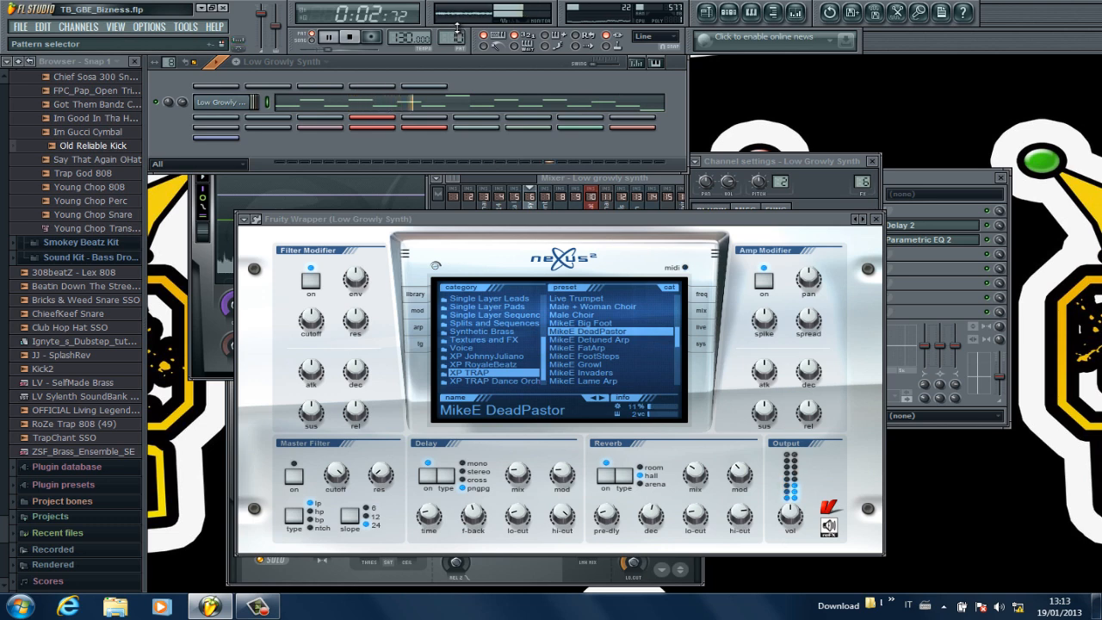
Select the High lead synth pattern and review its Nexus preset and piano roll notes
scroll(457, 35, up, 1)
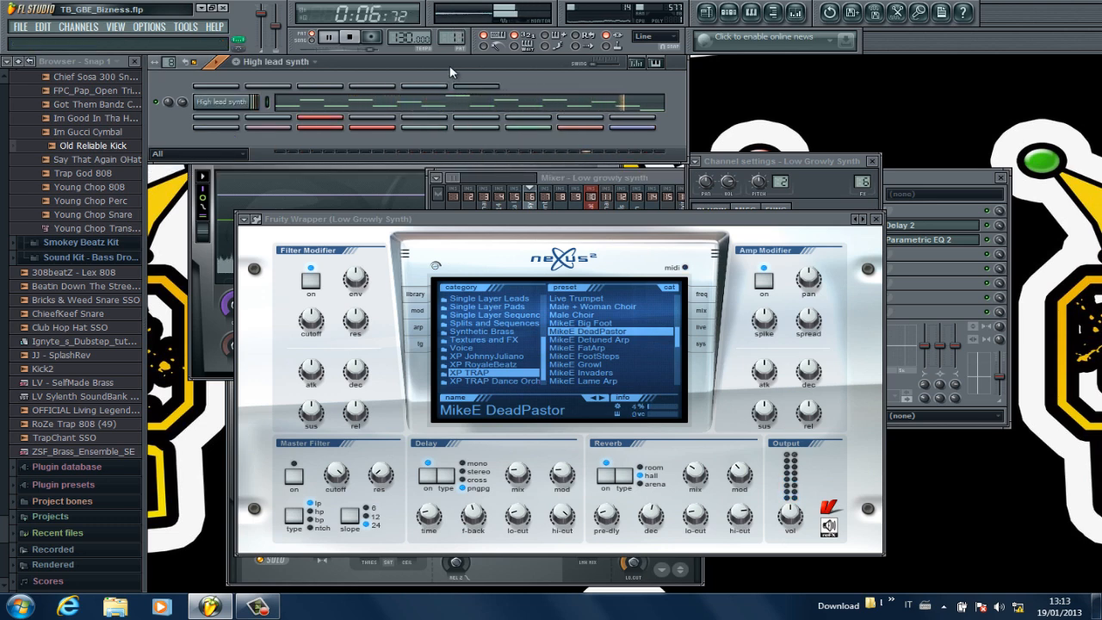
click(236, 107)
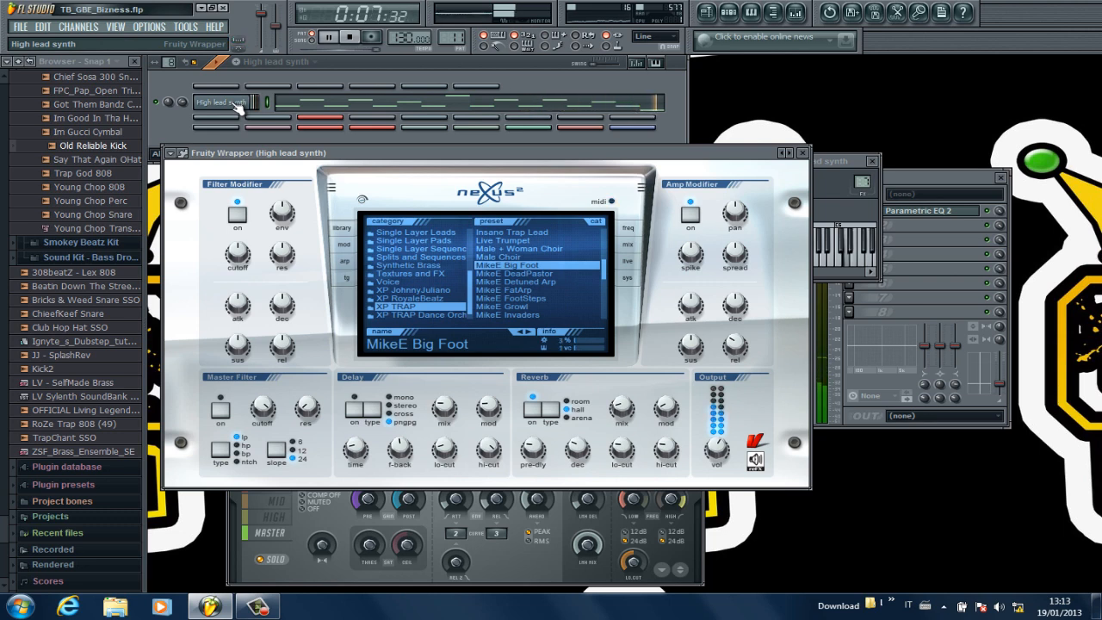
click(367, 104)
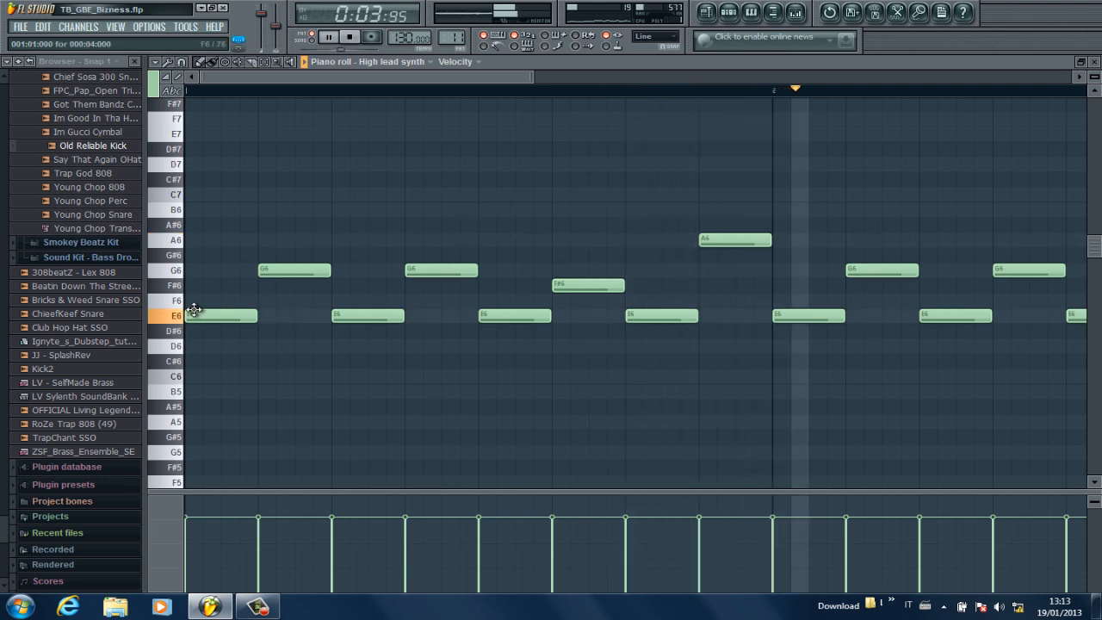
drag(530, 78, 581, 83)
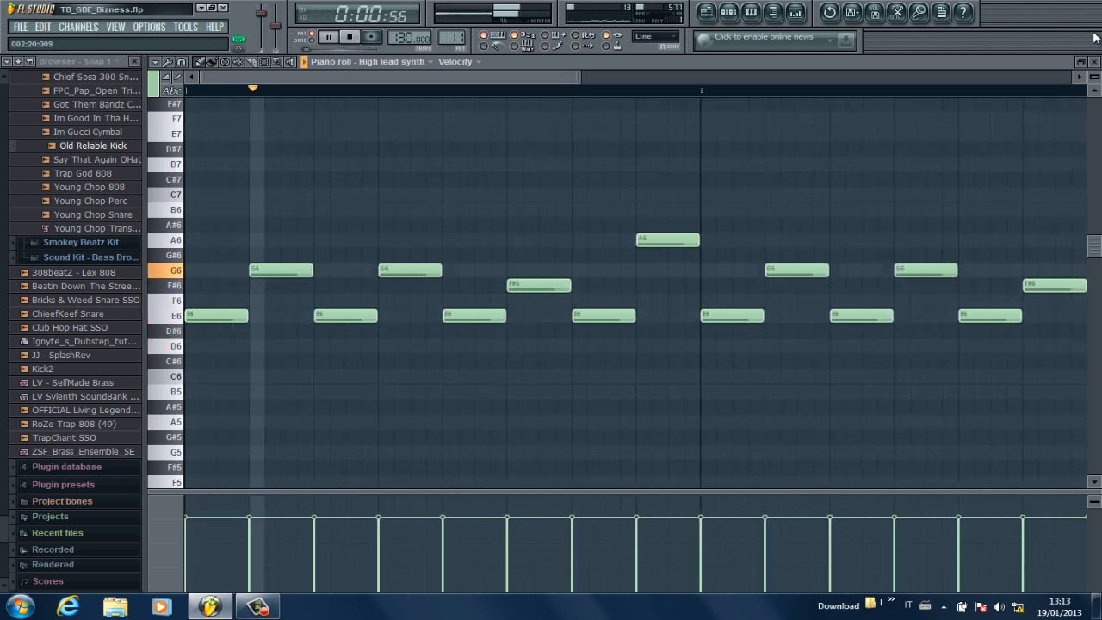
click(1096, 63)
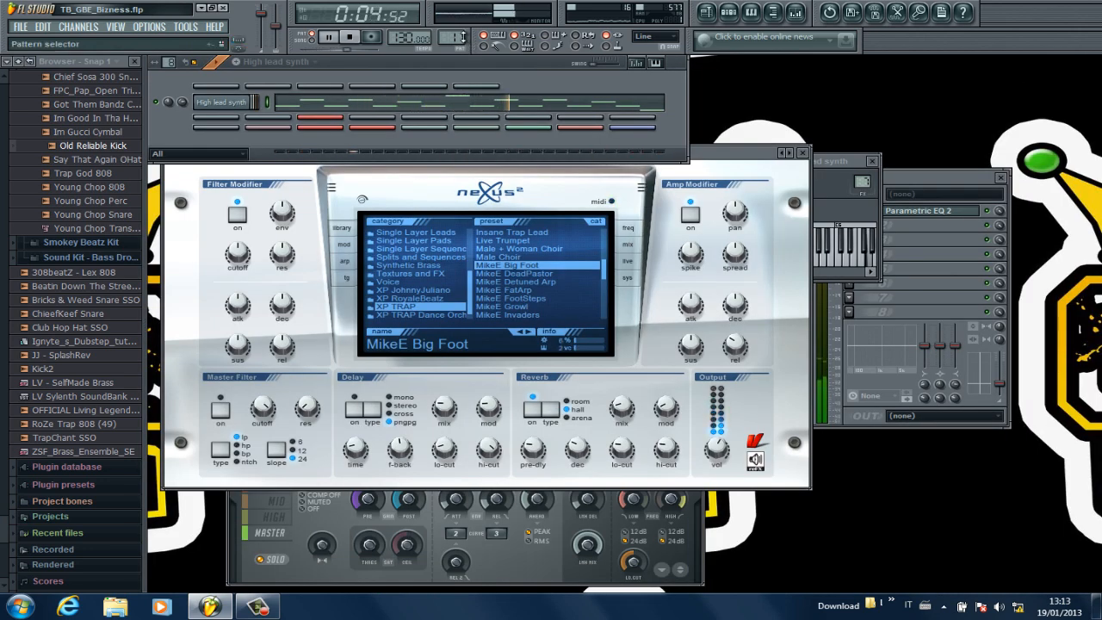
Select the Bells synth pattern and examine its full note sequence in the piano roll
scroll(462, 32, up, 1)
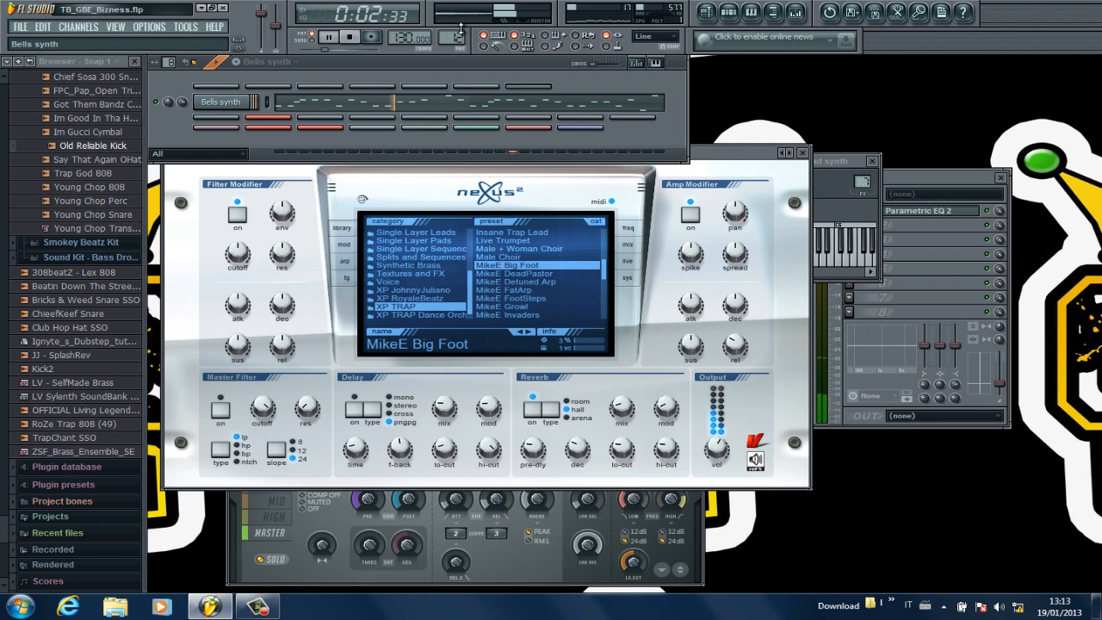
click(461, 105)
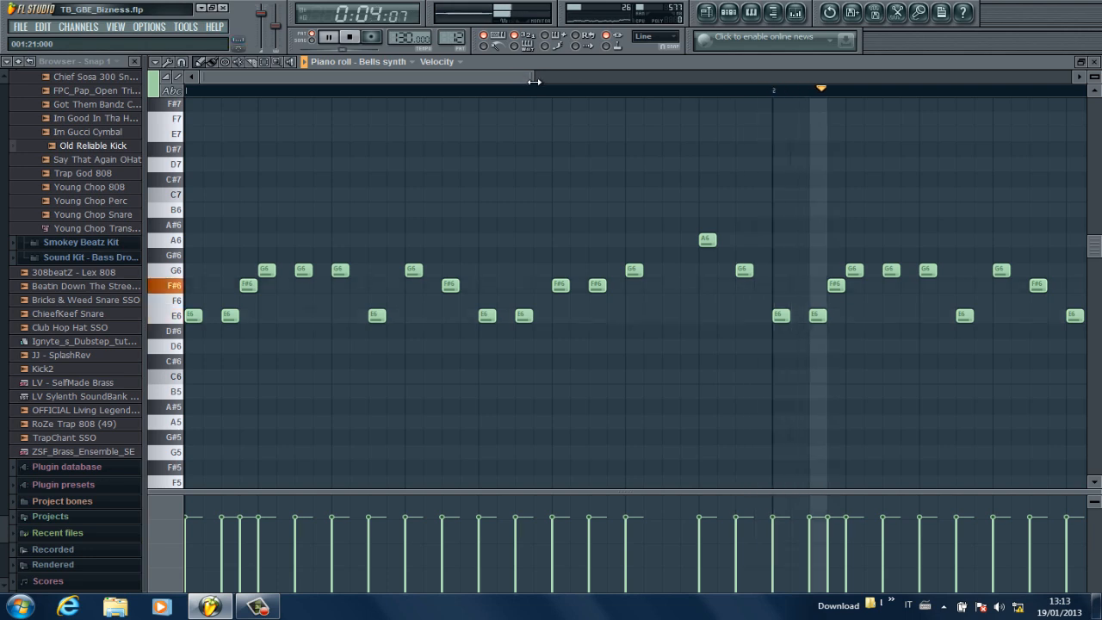
drag(532, 77, 758, 78)
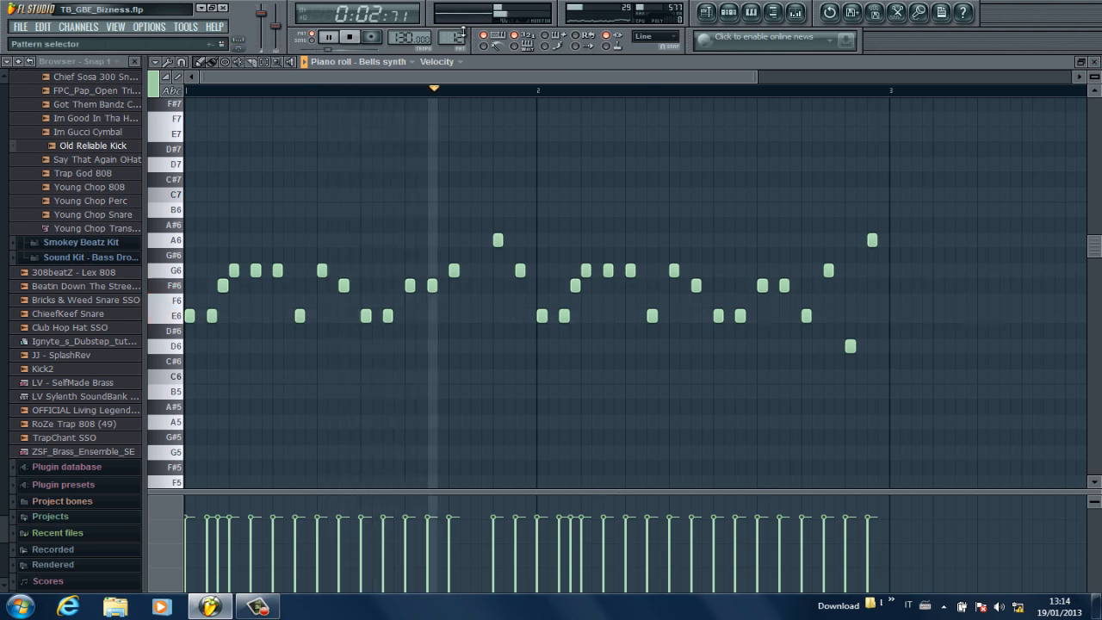
Switch to the Club Hop Hat SSO pattern and examine its hi-hat notes and rolls in the piano roll
scroll(458, 37, up, 1)
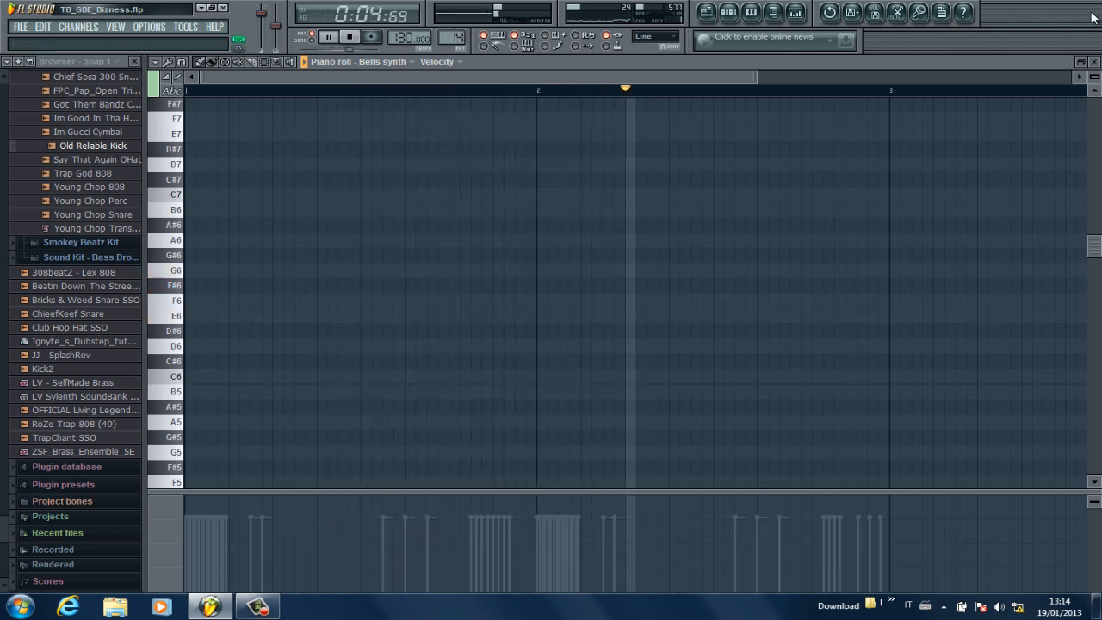
click(1095, 63)
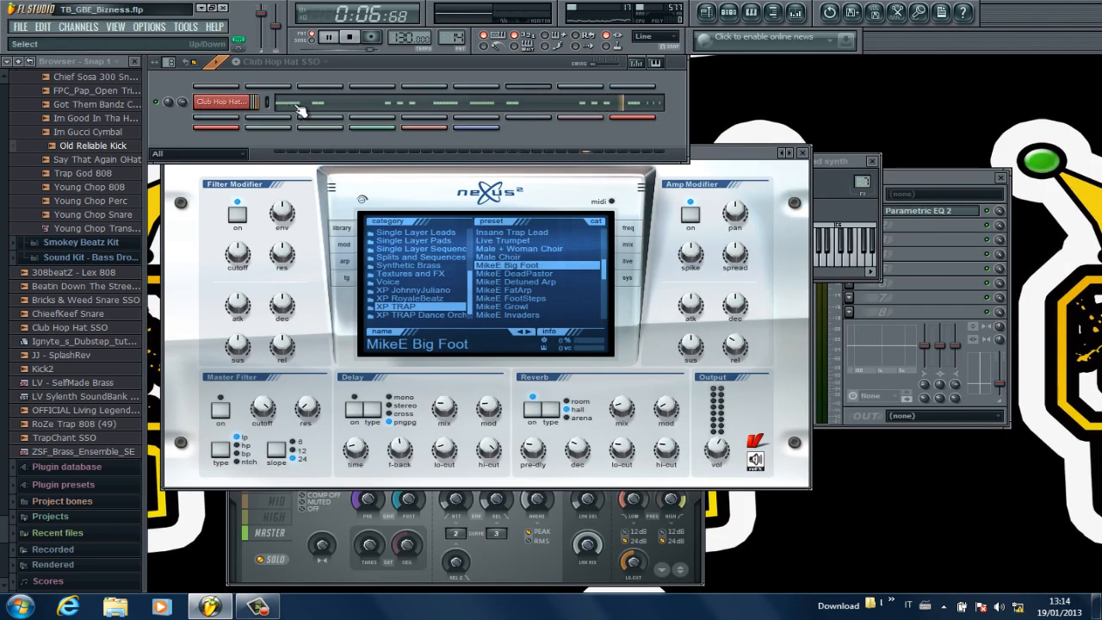
click(342, 107)
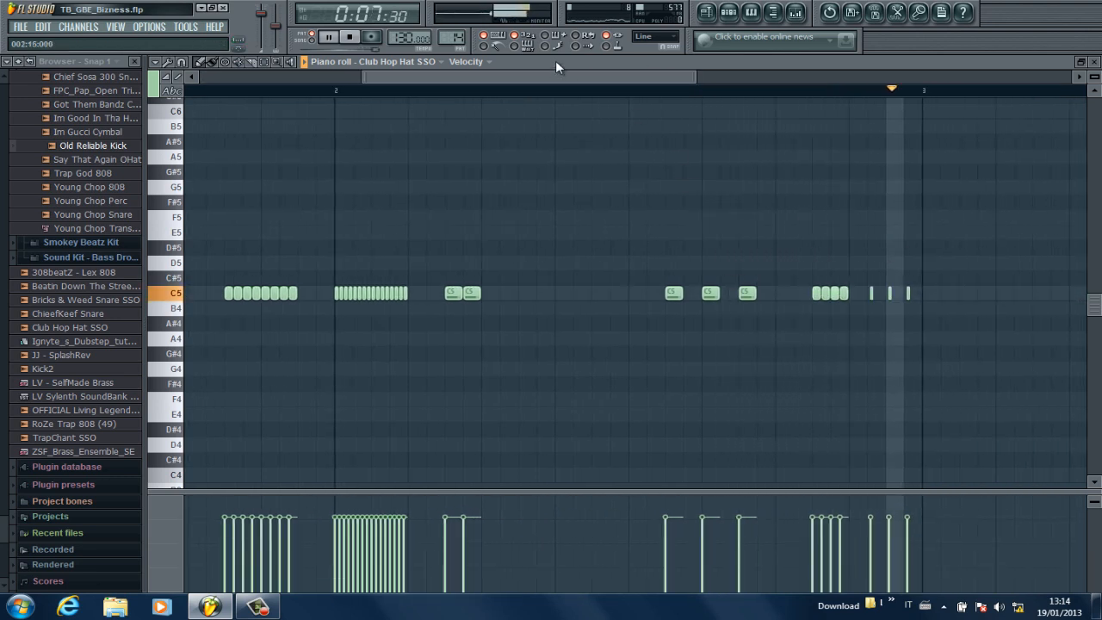
click(1095, 64)
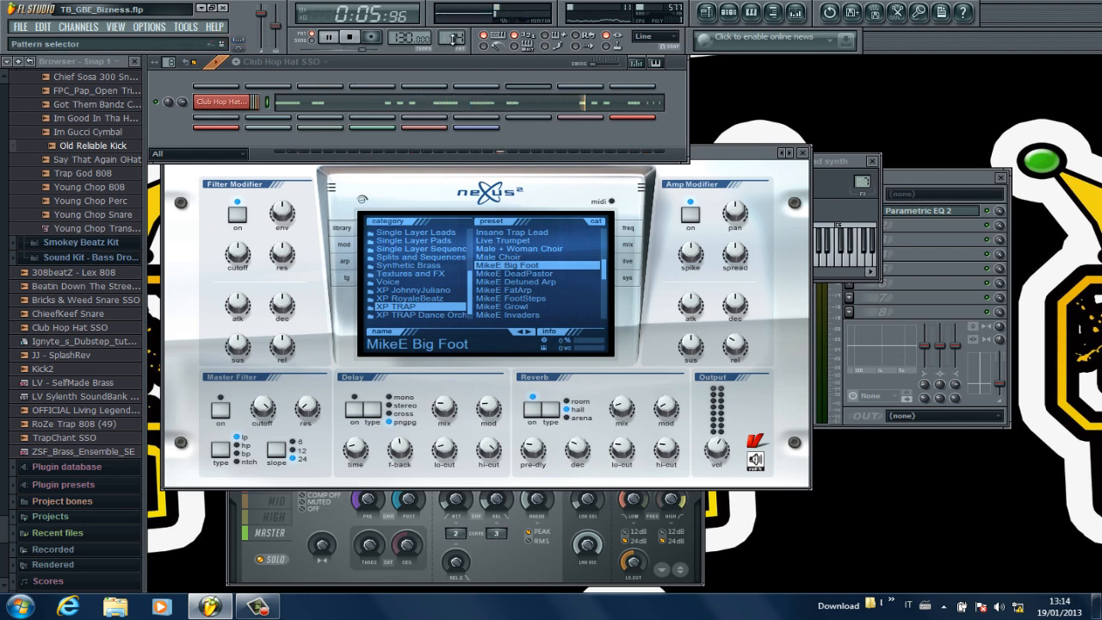
Switch to the Chopped Snare pattern, examine its hits and rolls in the piano roll, and close the Nexus window
drag(454, 36, 453, 32)
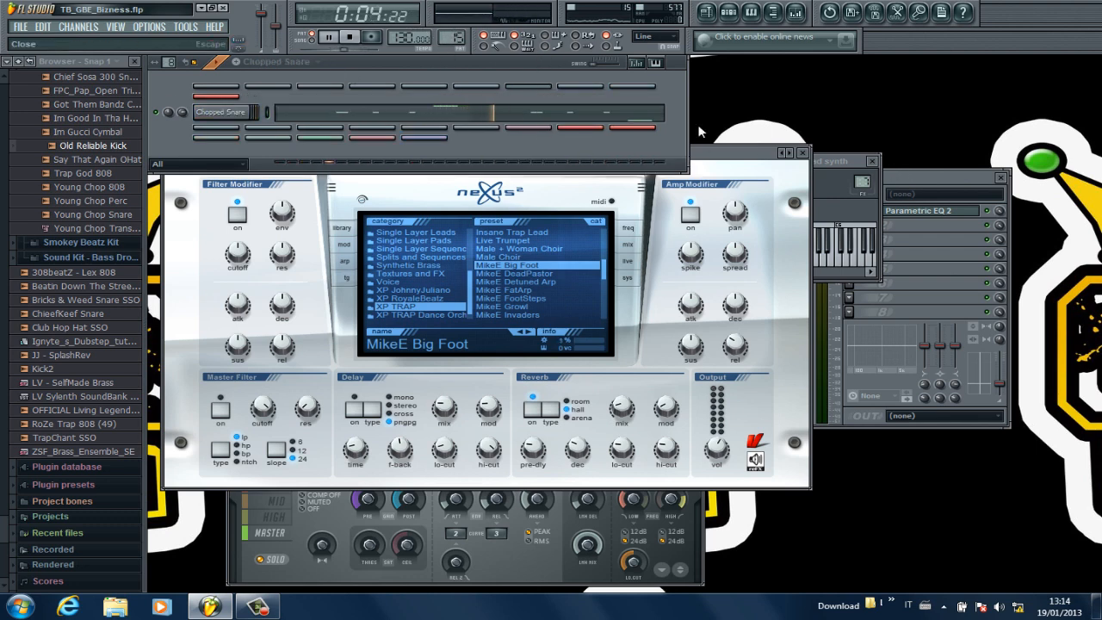
click(417, 116)
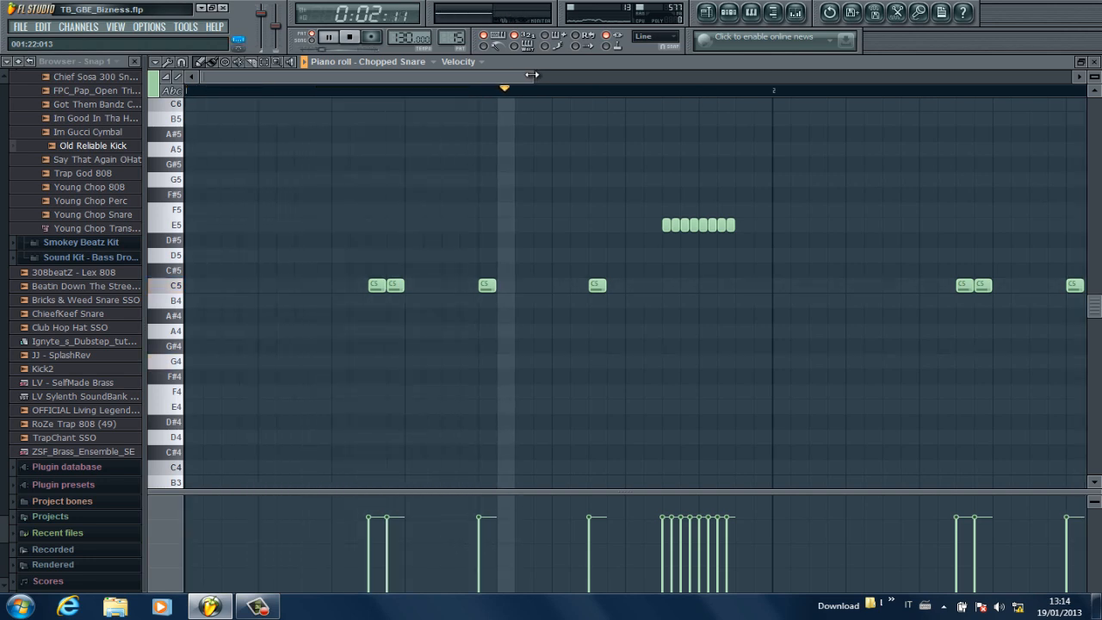
drag(525, 74, 482, 78)
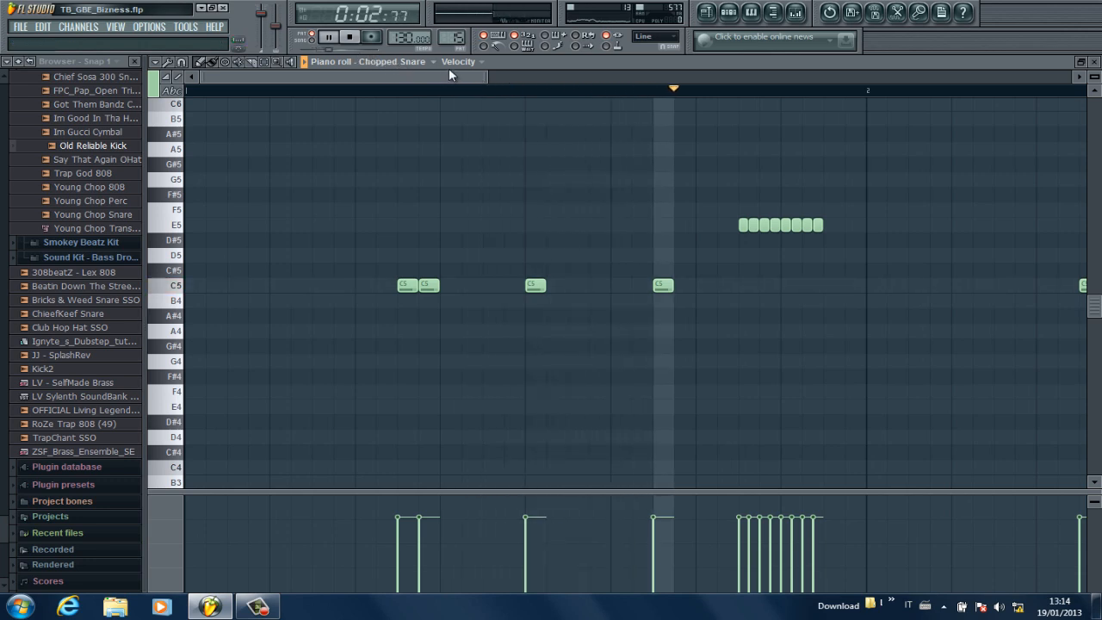
drag(487, 77, 529, 76)
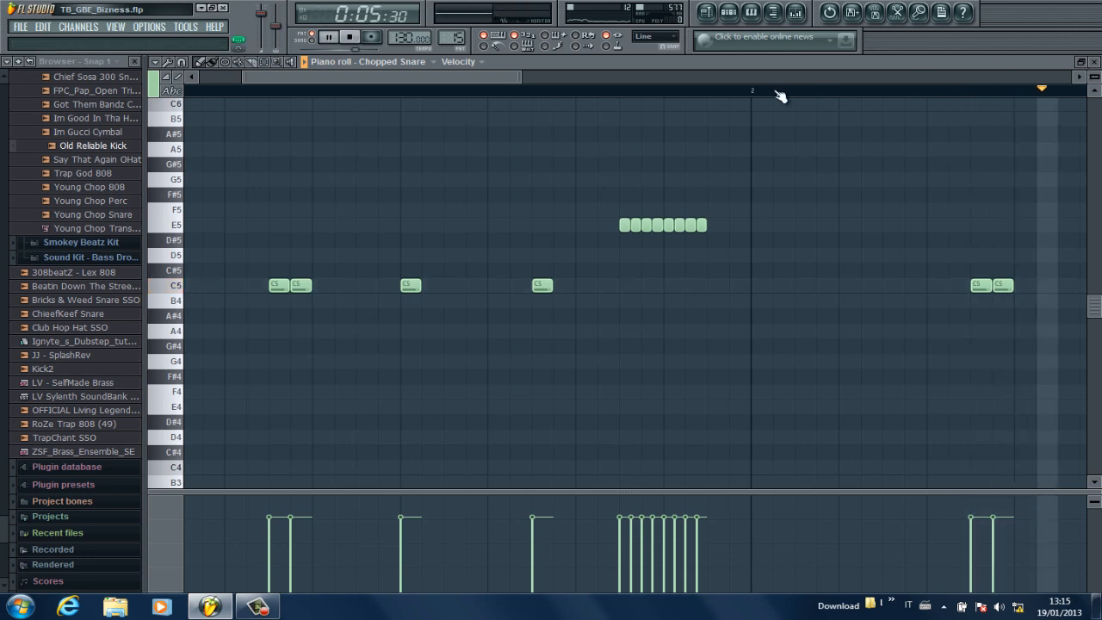
drag(495, 77, 539, 77)
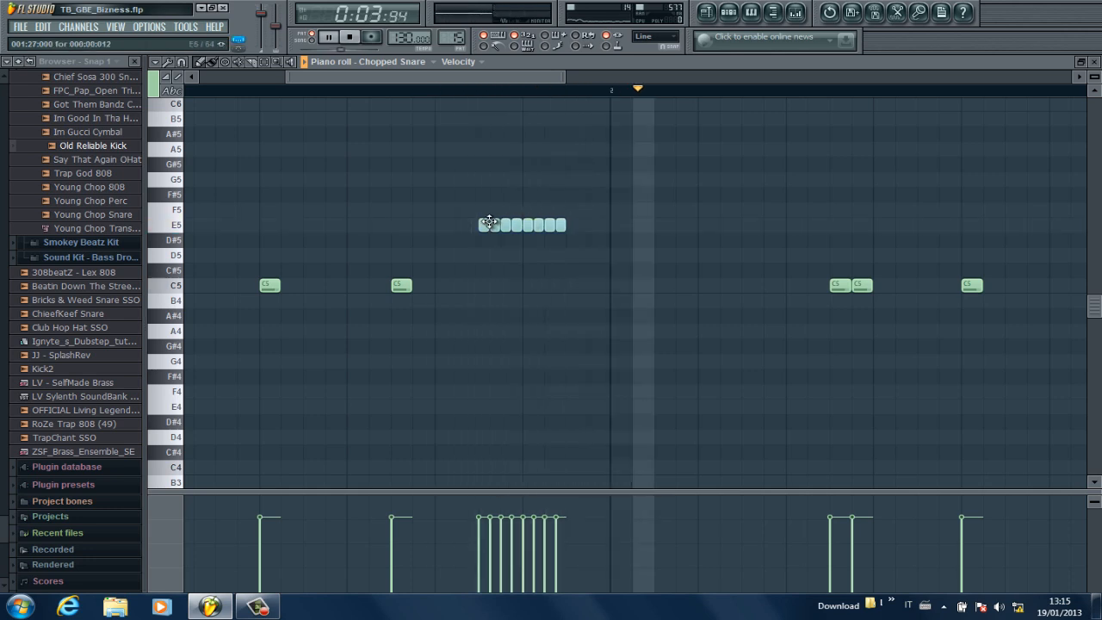
drag(570, 84, 820, 90)
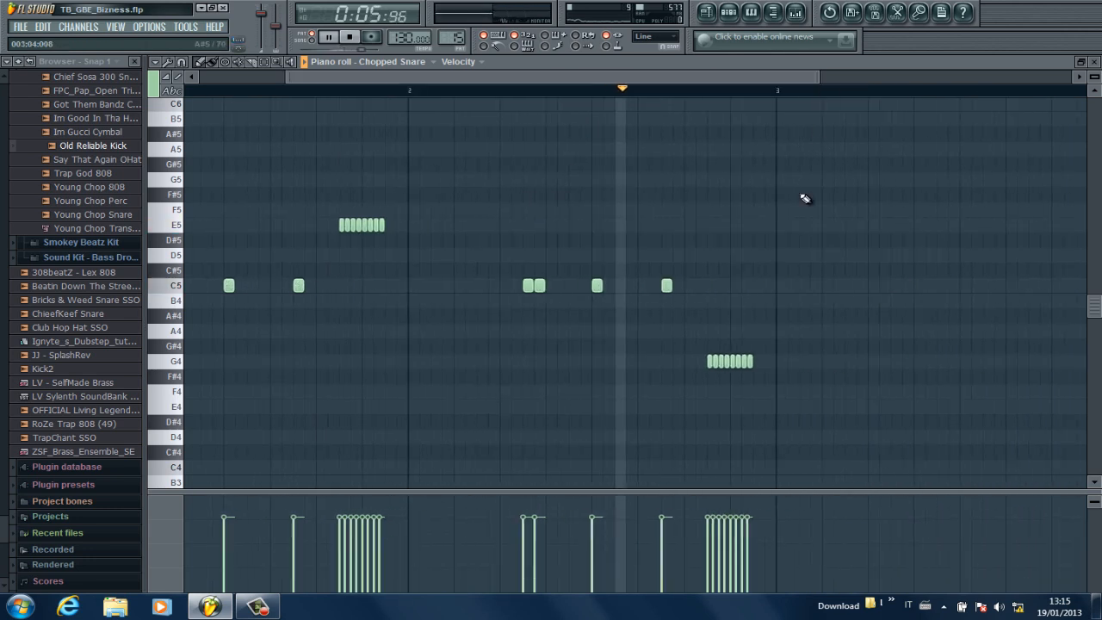
click(1095, 61)
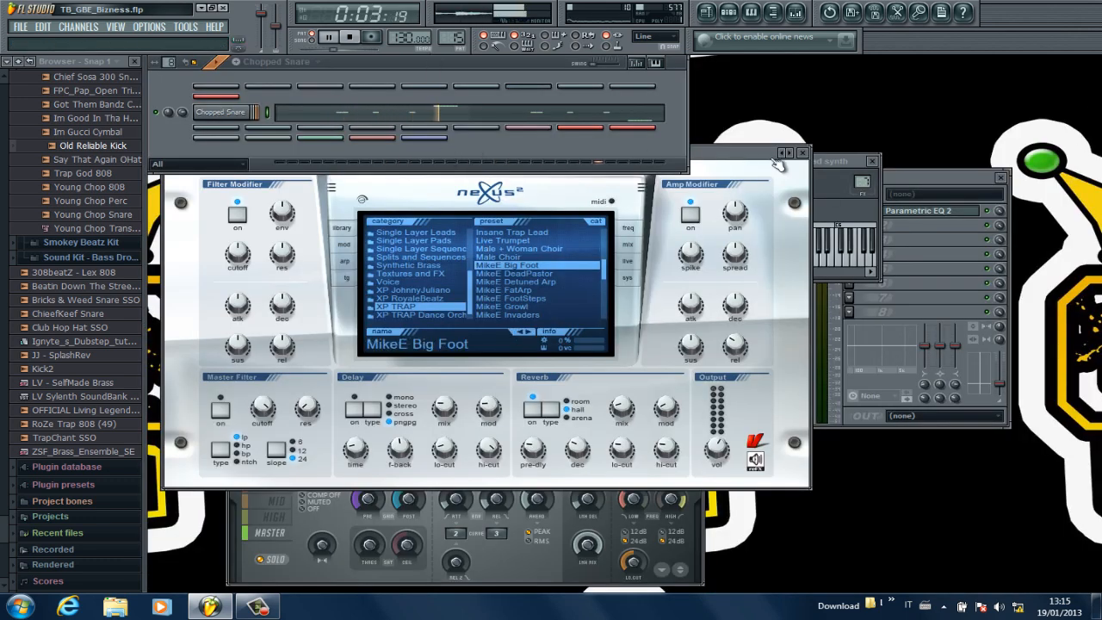
click(803, 153)
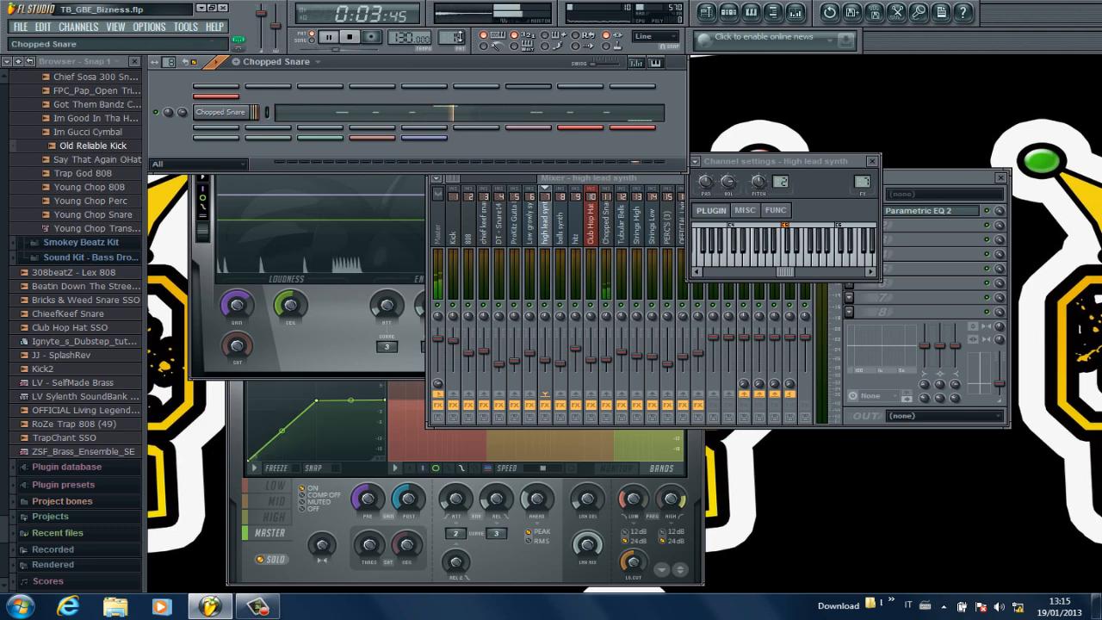
Select the Tub Bells single hit pattern and review its note in the piano roll
drag(460, 37, 459, 31)
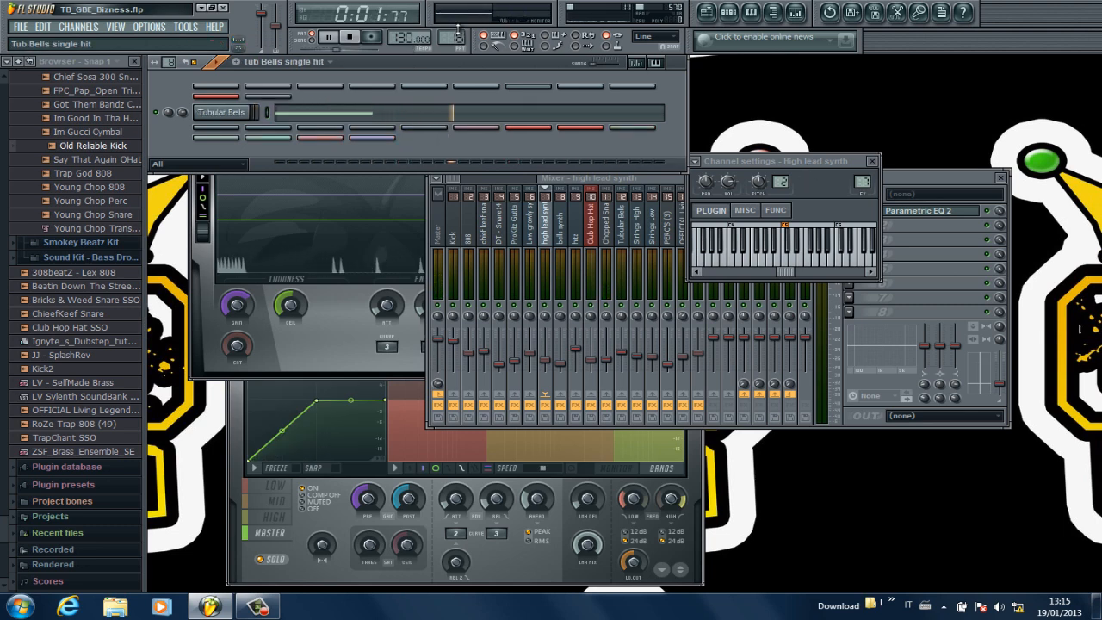
click(308, 119)
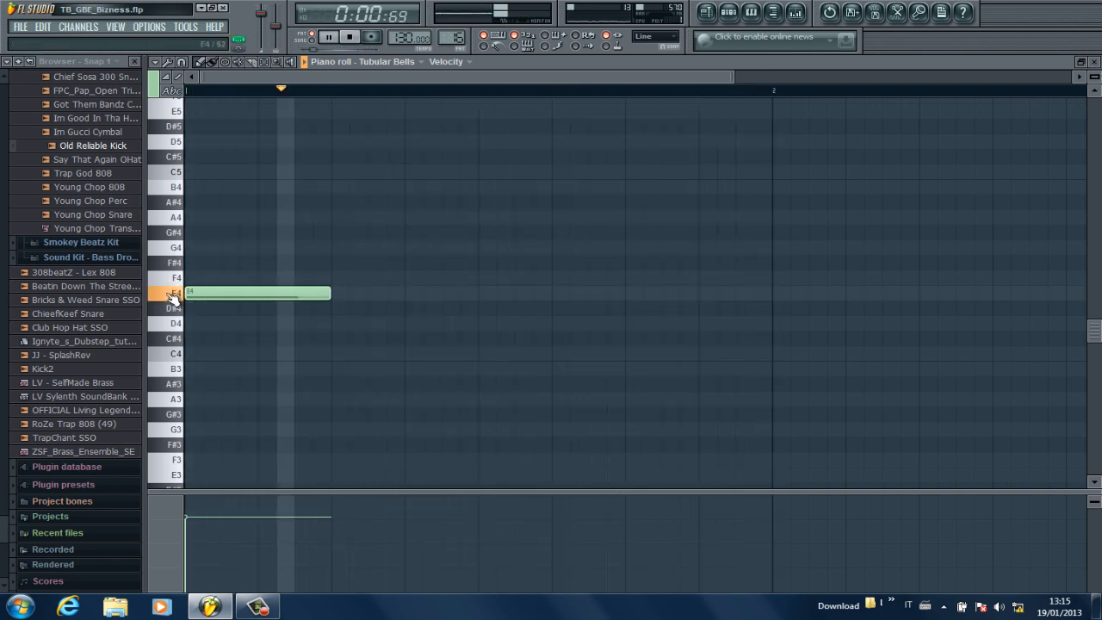
click(1096, 61)
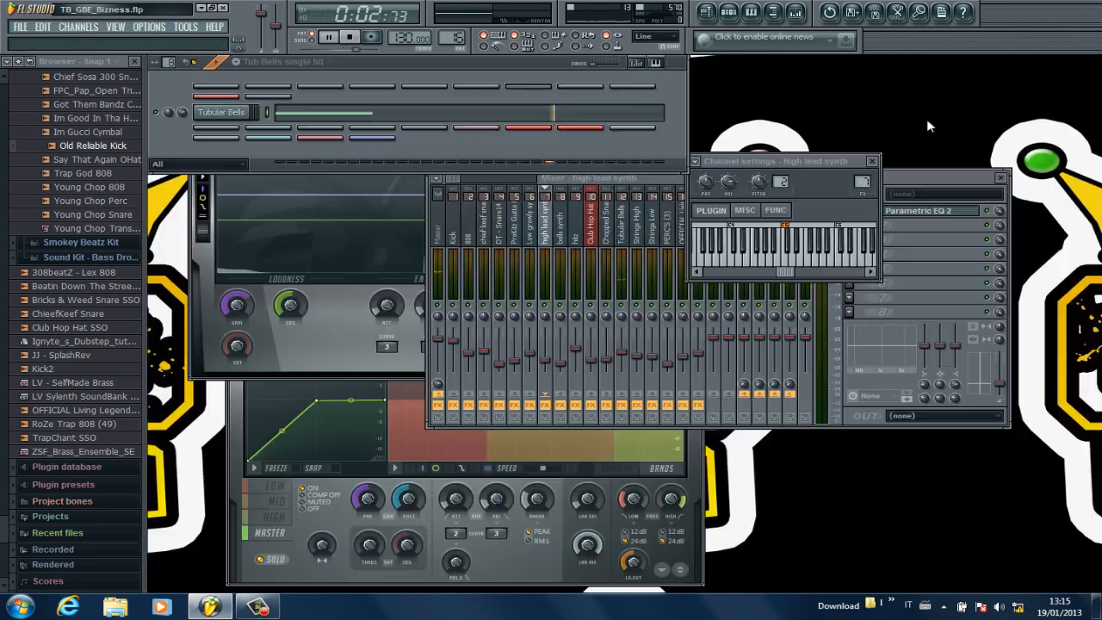
Select the Tubular Bells #2 pattern and examine its notes through the end of the pattern in the piano roll
drag(454, 37, 461, 598)
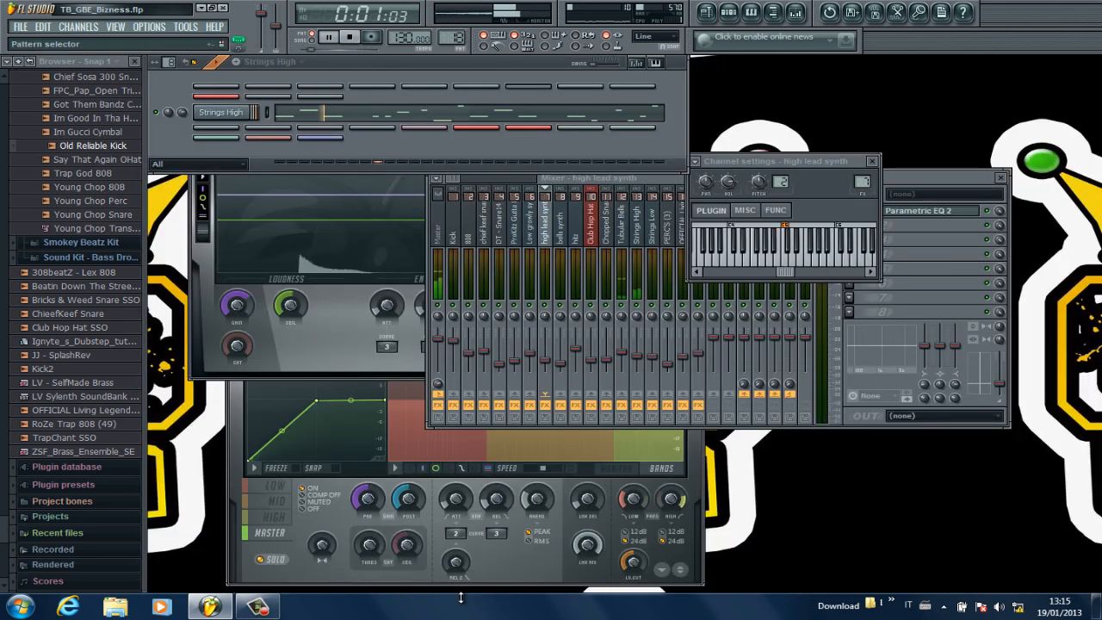
scroll(460, 36, down, 1)
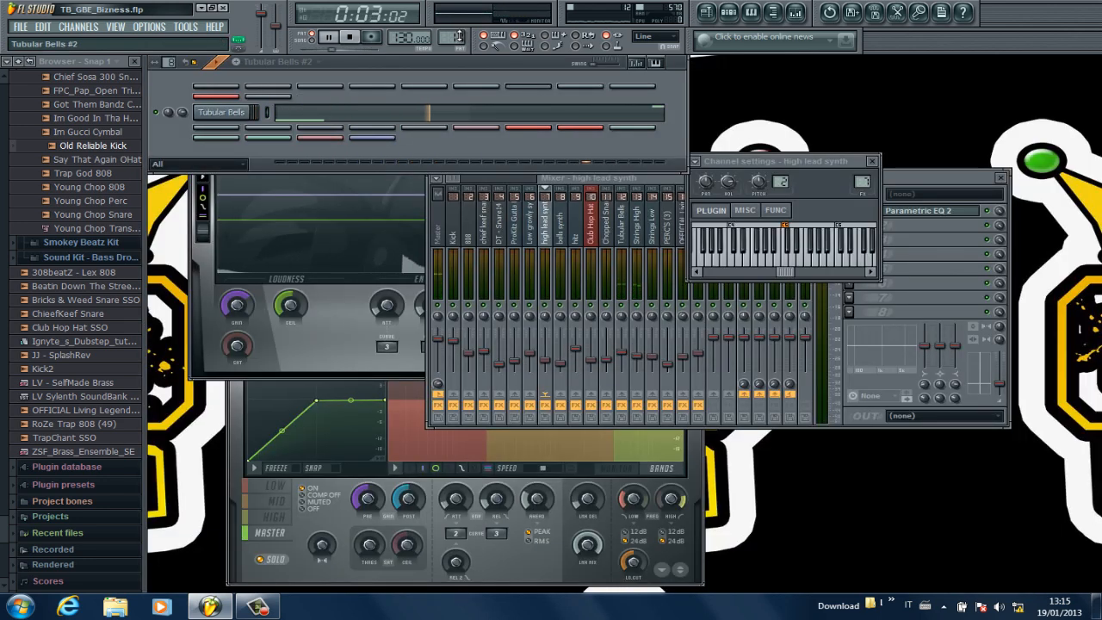
click(658, 119)
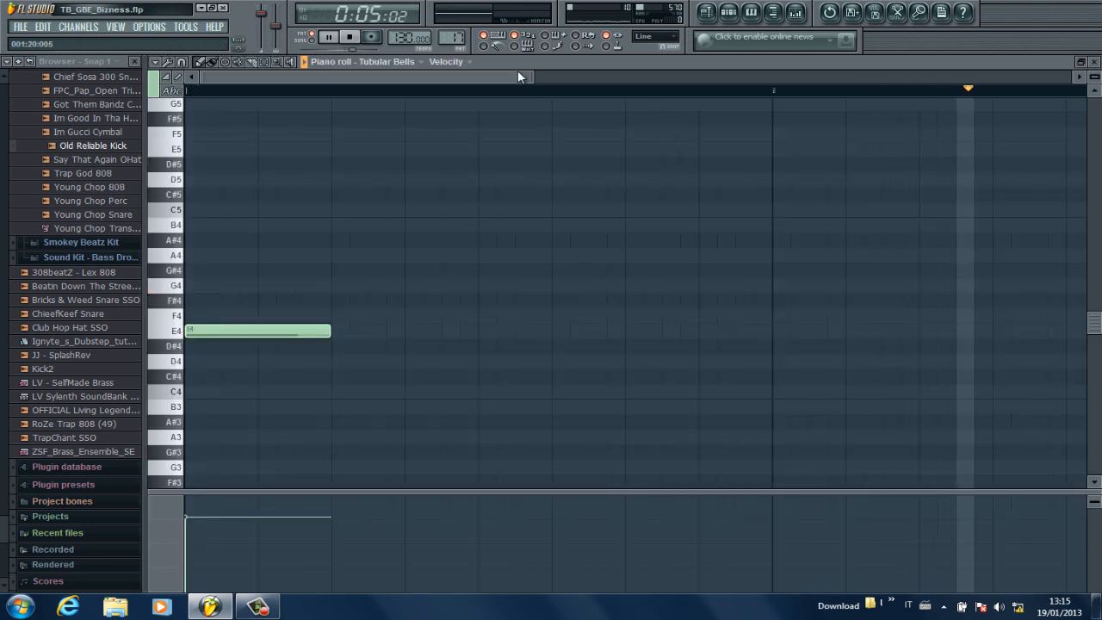
drag(522, 77, 754, 77)
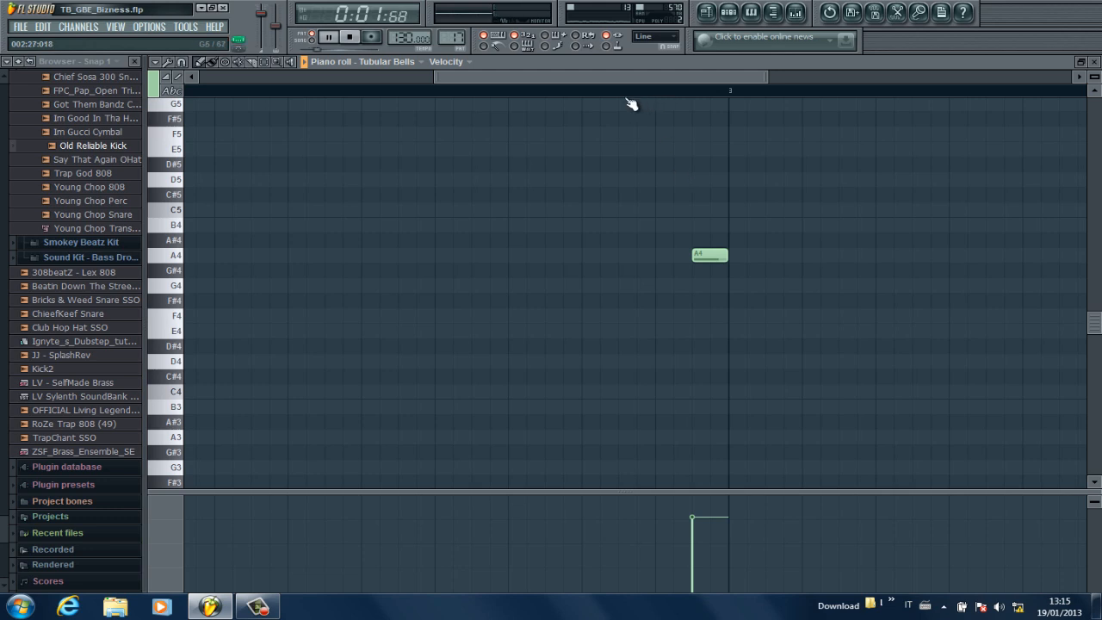
click(555, 93)
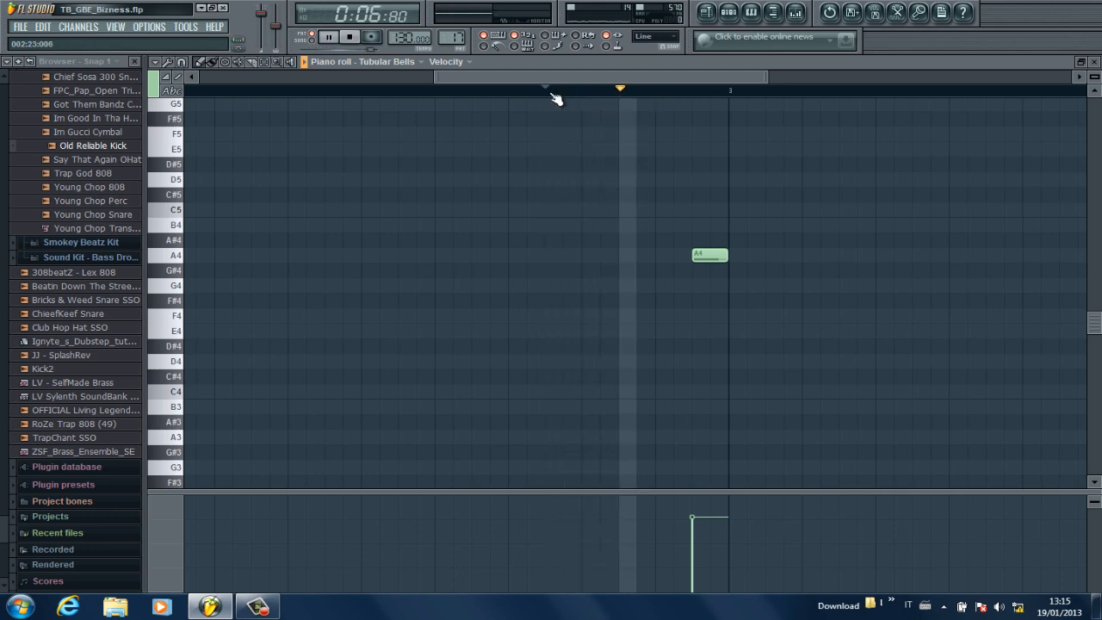
key(space)
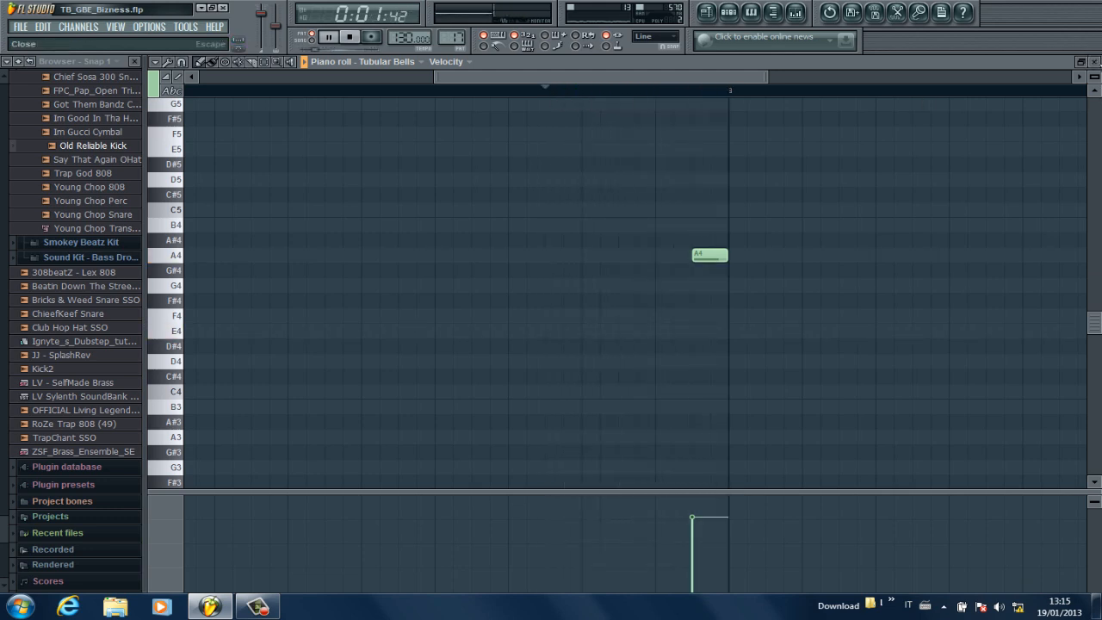
click(1097, 62)
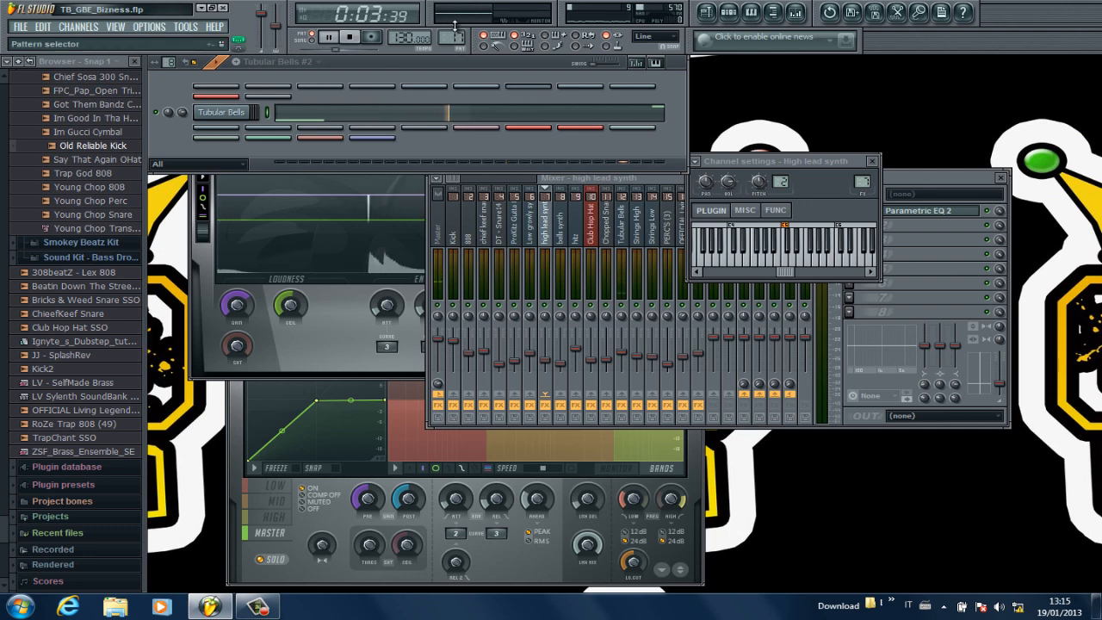
Select the Strings High pattern and review the Fruity Parametric EQ 2 curve on its mixer track
drag(455, 26, 452, 47)
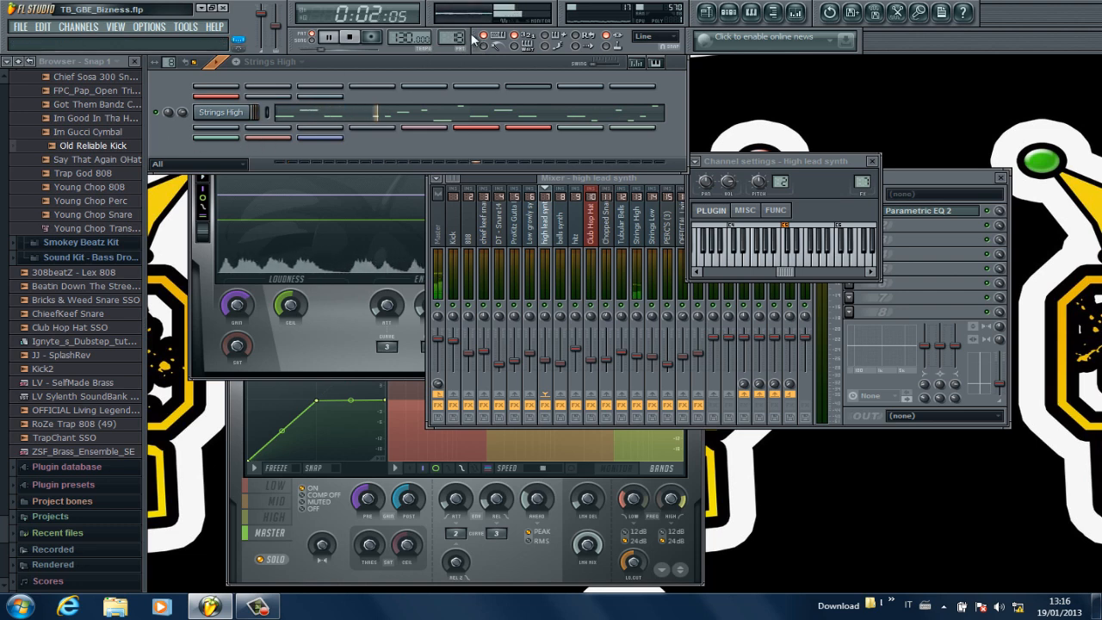
click(648, 231)
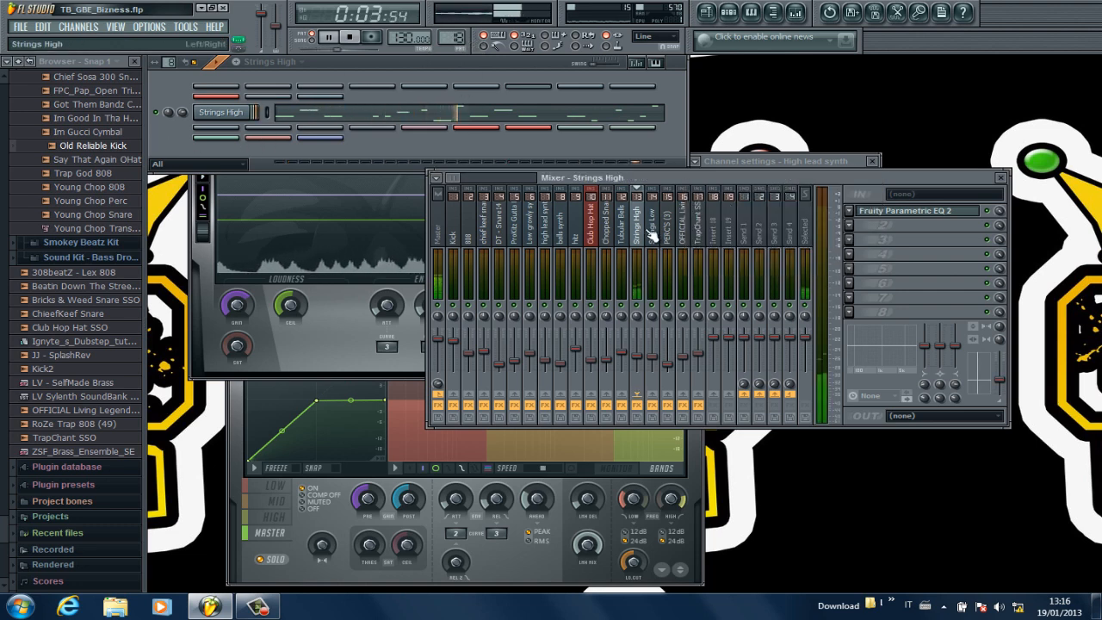
click(885, 214)
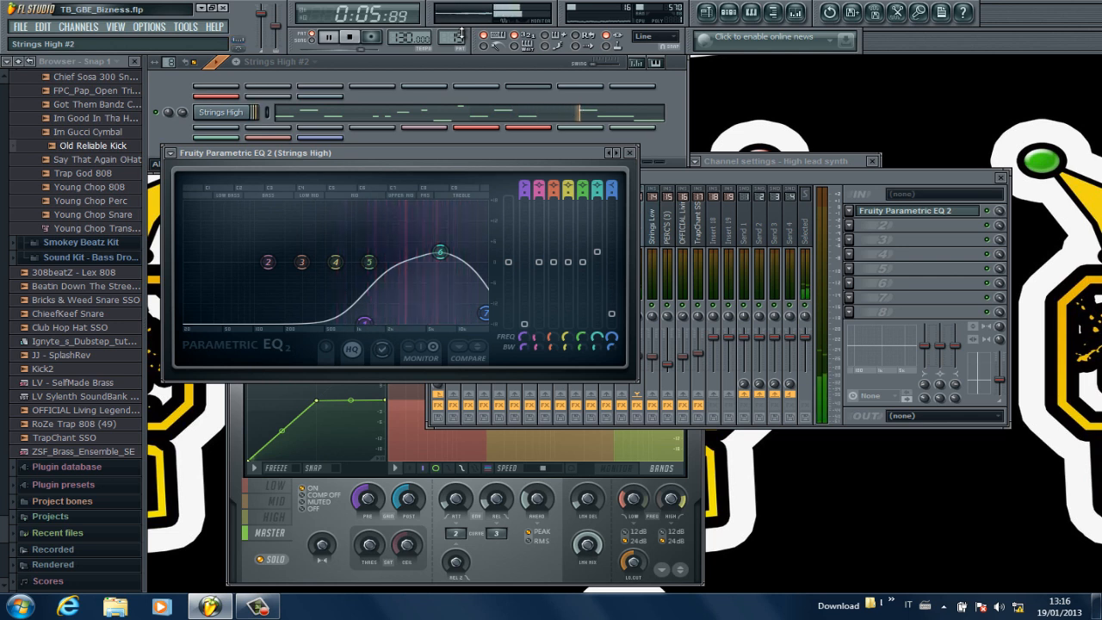
Switch to the Strings Low pattern and review its piano roll notes and its mixer track's Fruity Parametric EQ 2
drag(461, 34, 462, 30)
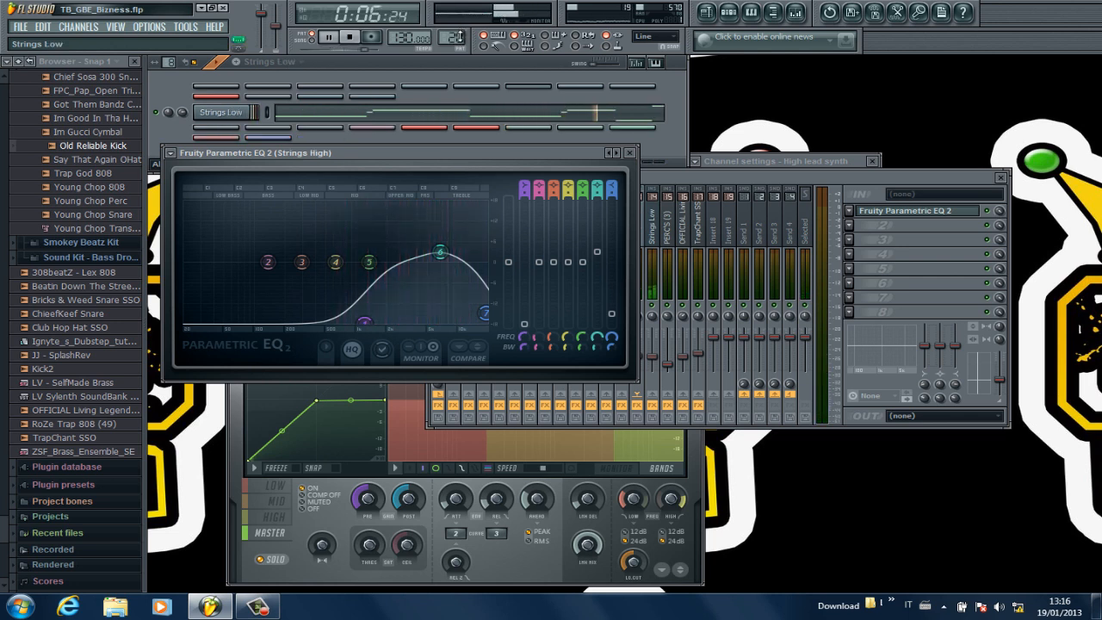
click(451, 109)
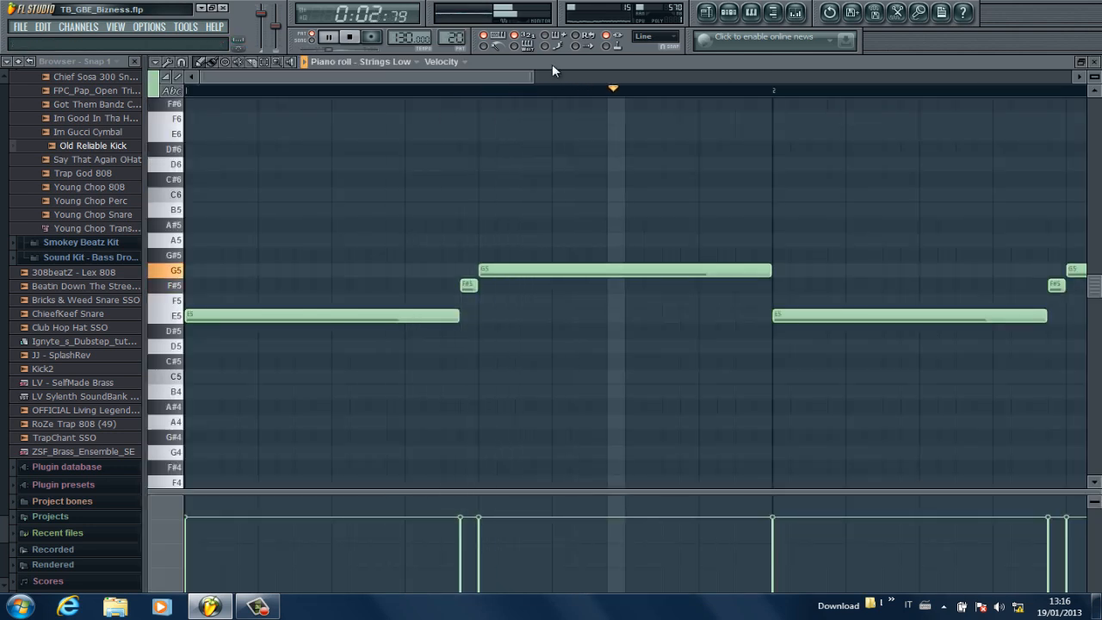
click(1095, 62)
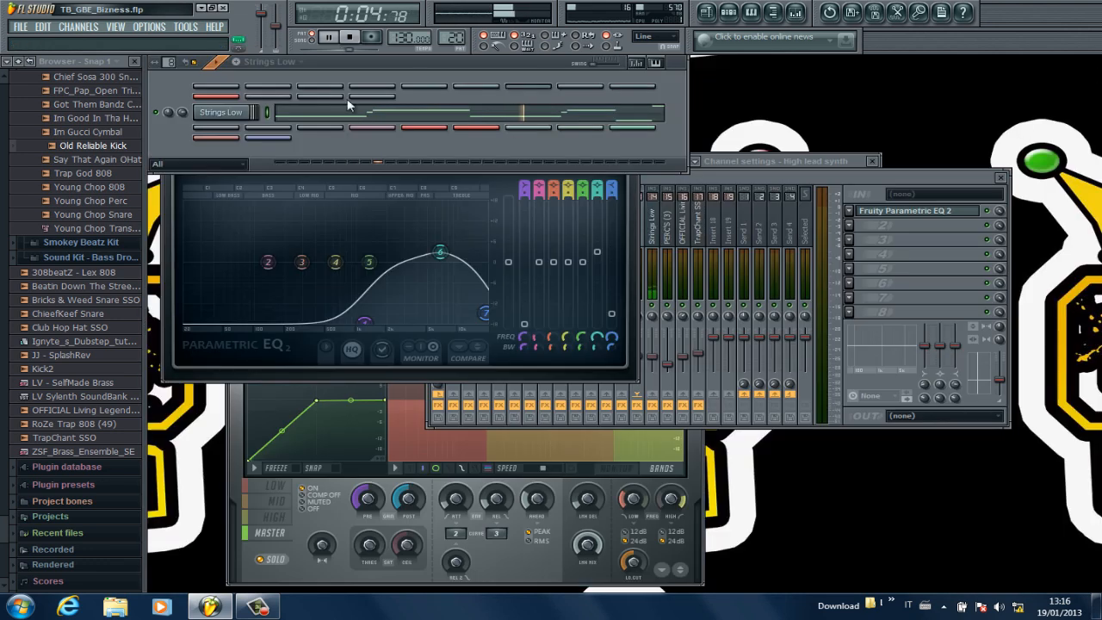
click(659, 221)
click(885, 211)
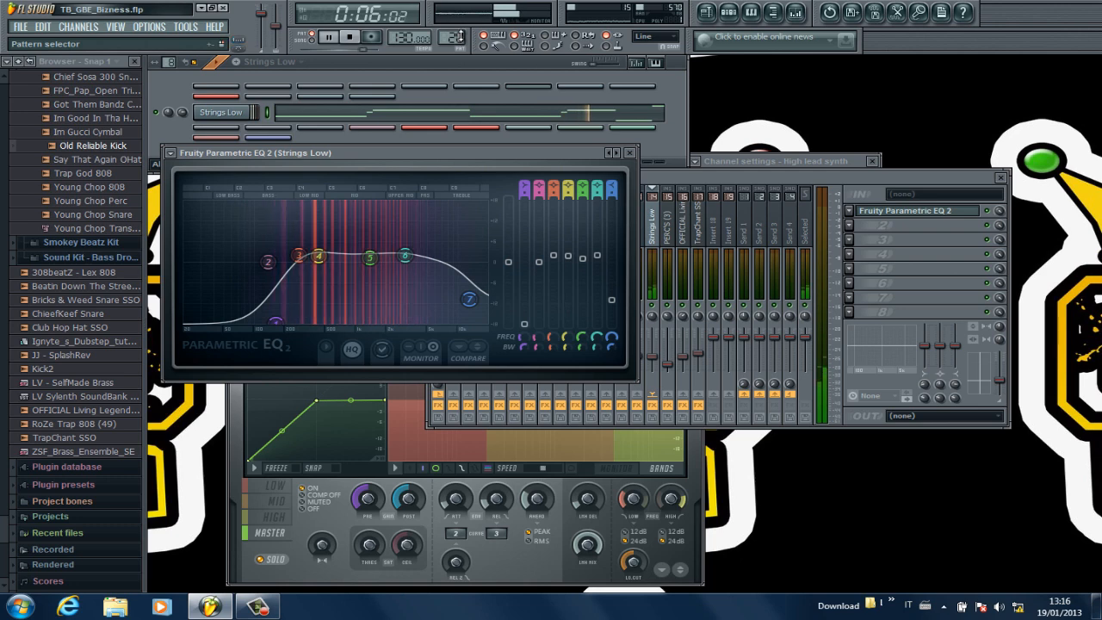
Select the TrapChant SSO pattern and inspect the effects on its mixer track
drag(460, 37, 460, 33)
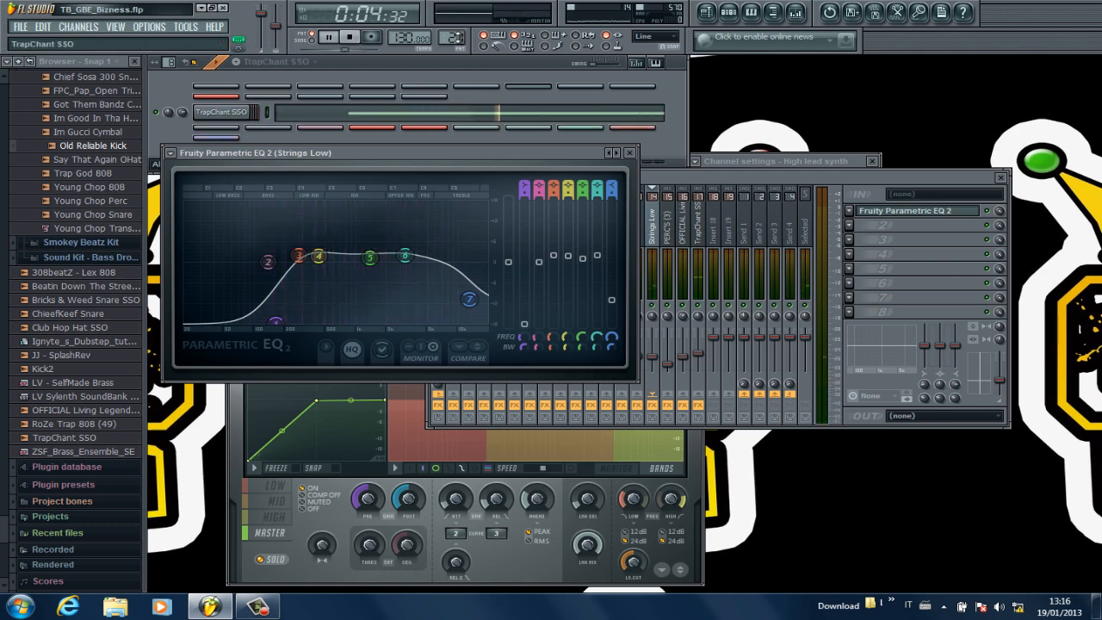
click(634, 153)
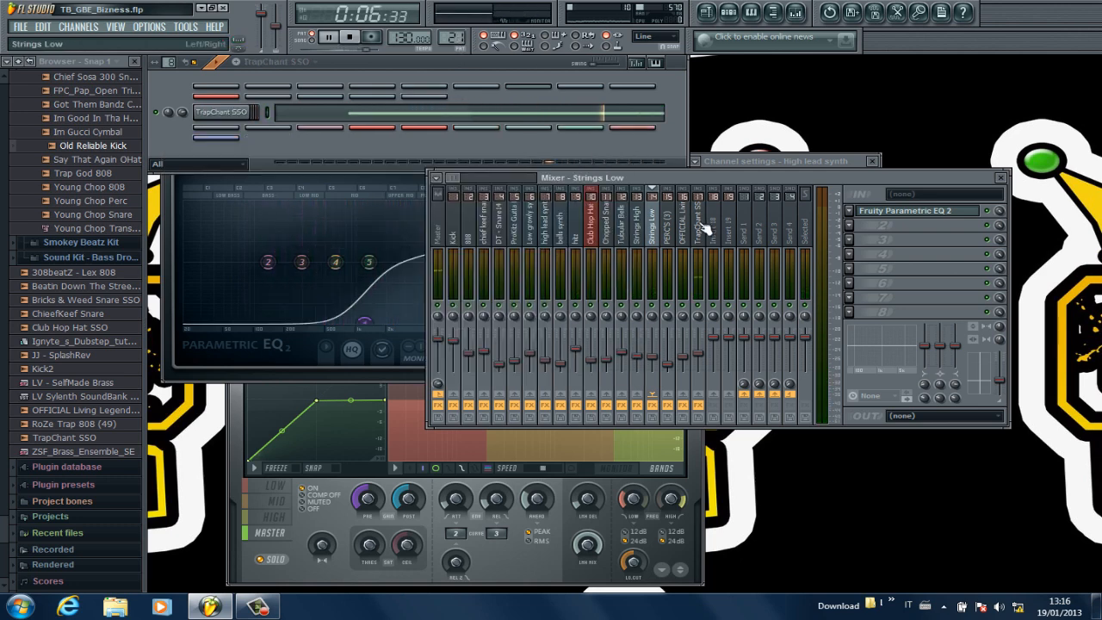
click(704, 223)
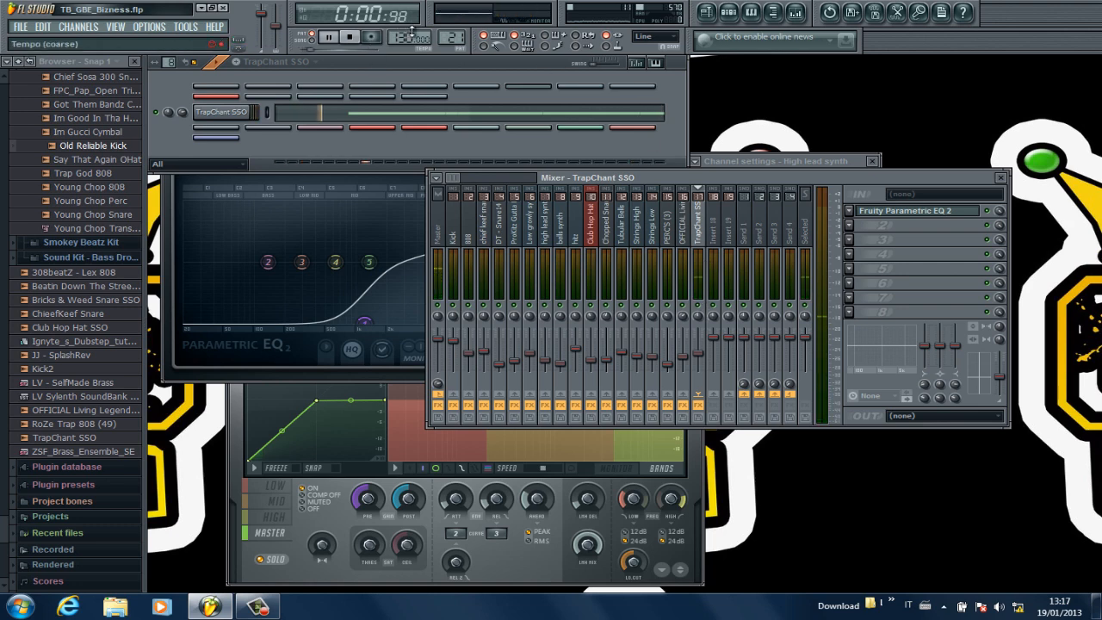
Select the PERC'S (3) pattern and review its mixer track's Fruity Parametric EQ 2 and all its piano roll notes
drag(463, 38, 462, 32)
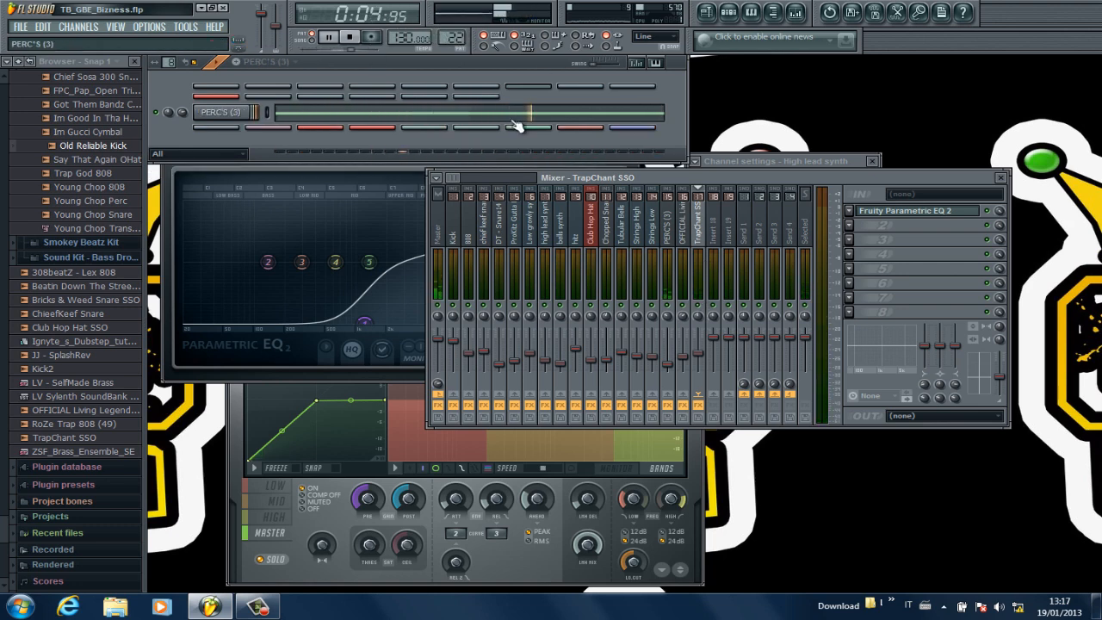
click(670, 240)
click(896, 213)
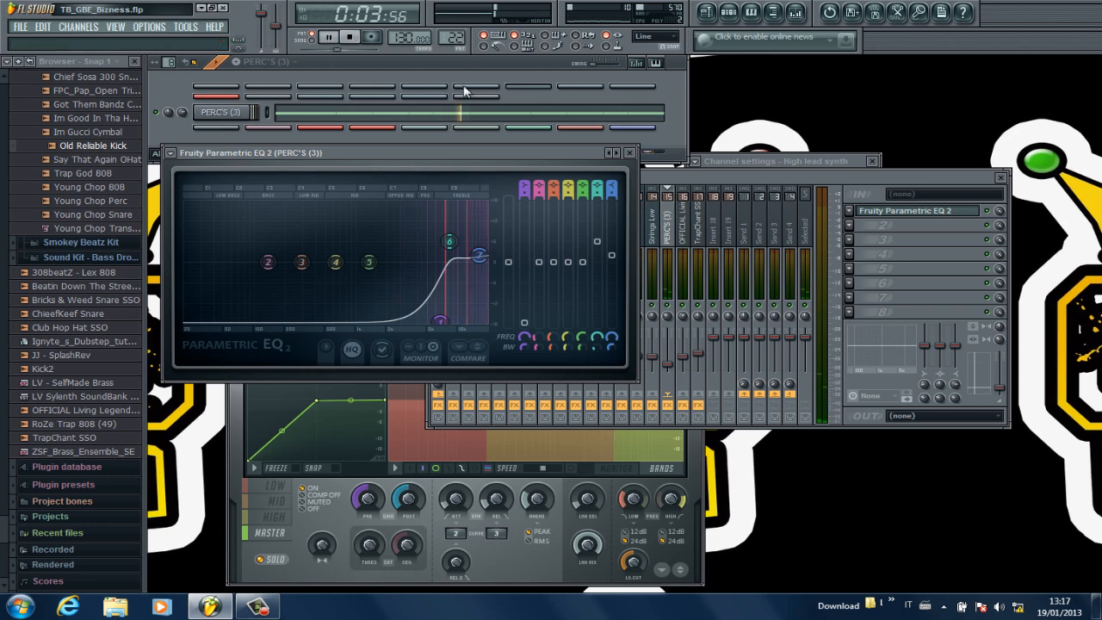
click(458, 113)
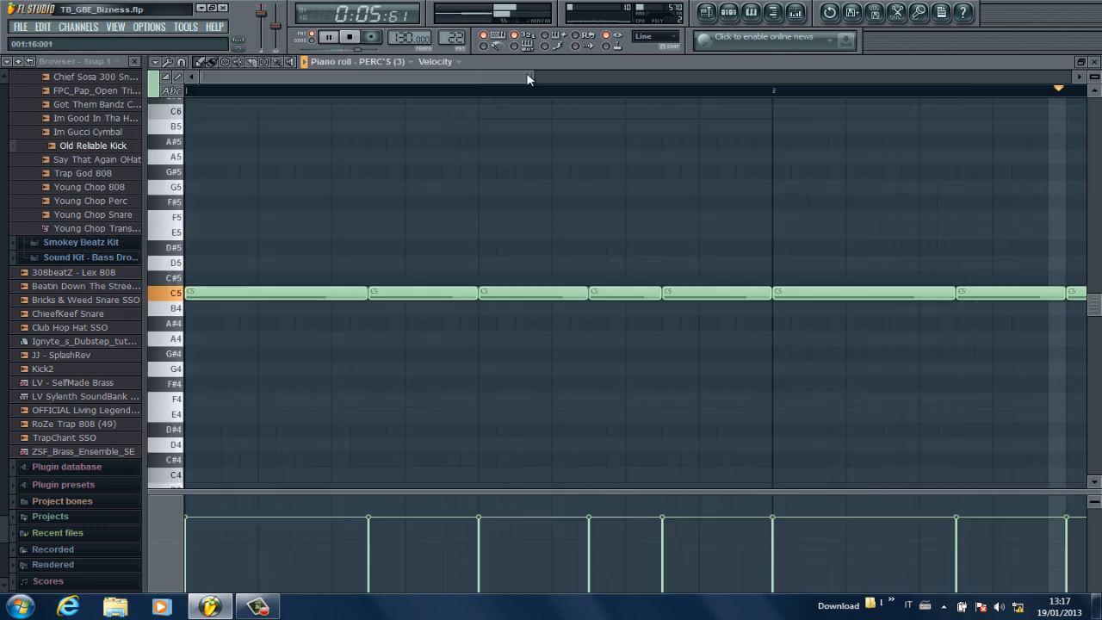
drag(527, 79, 775, 97)
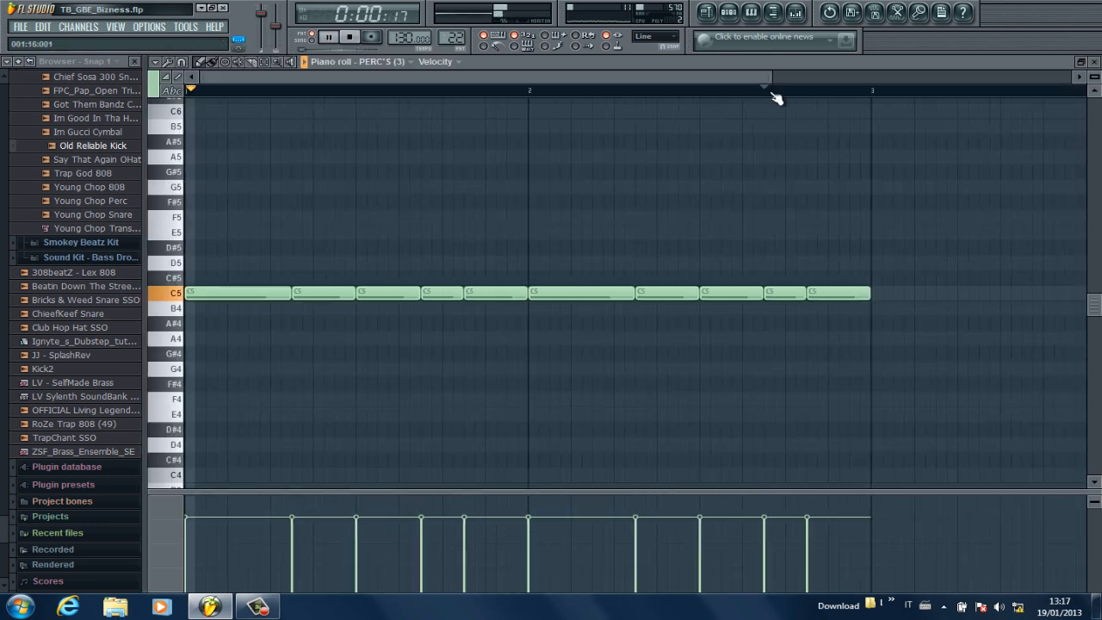
click(1095, 62)
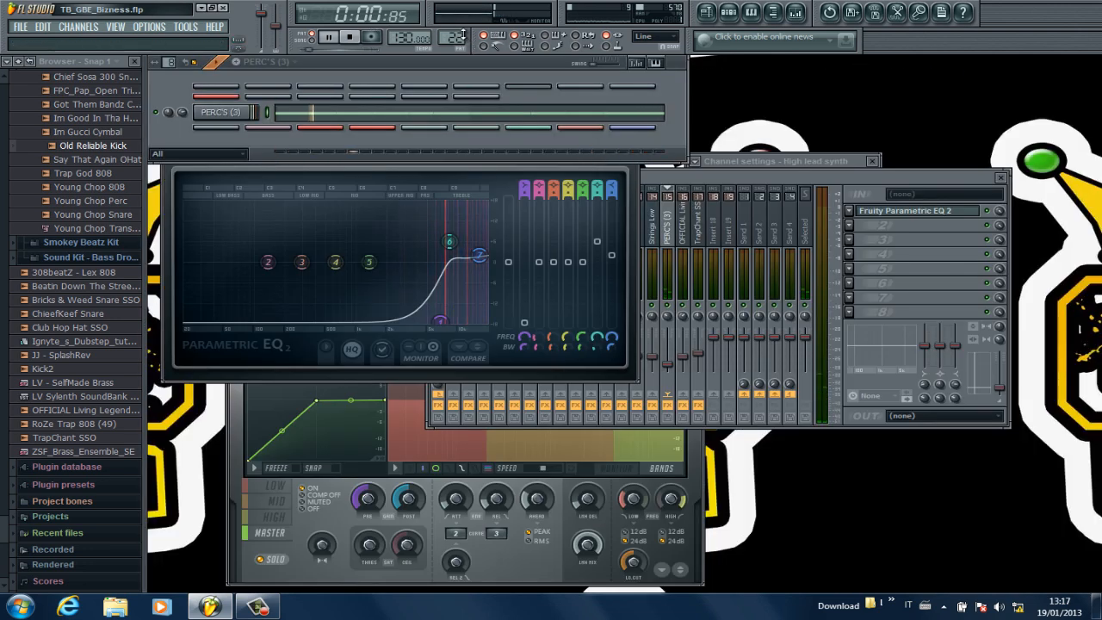
Review the OFFICIAL Living Legends Ride SSO pattern, then look through the full channel list in Pattern 24
drag(463, 37, 462, 25)
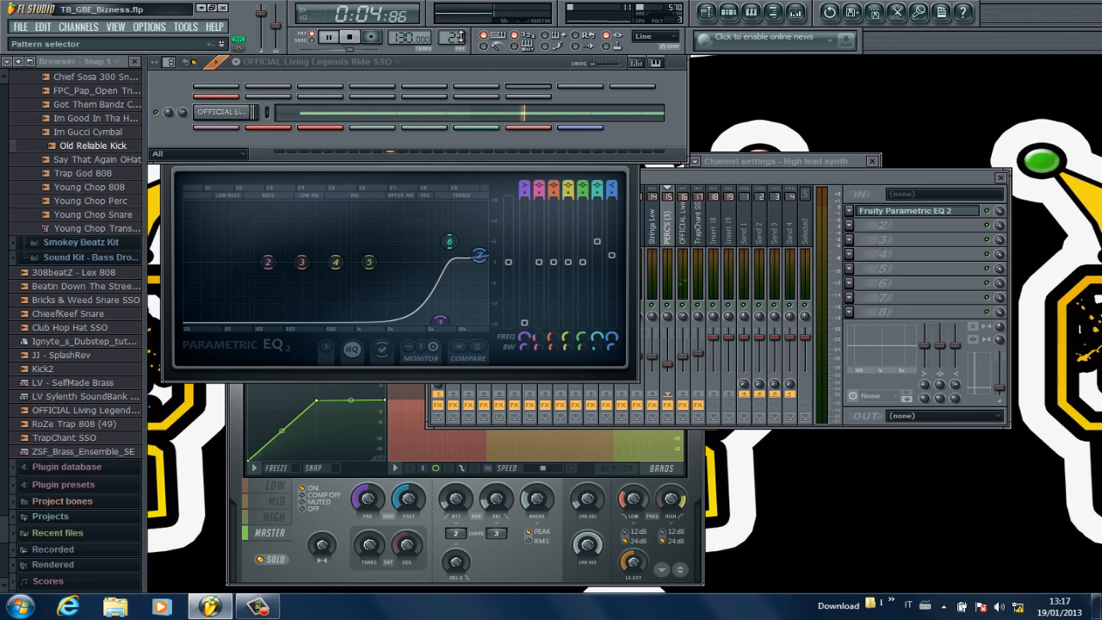
drag(457, 32, 456, 26)
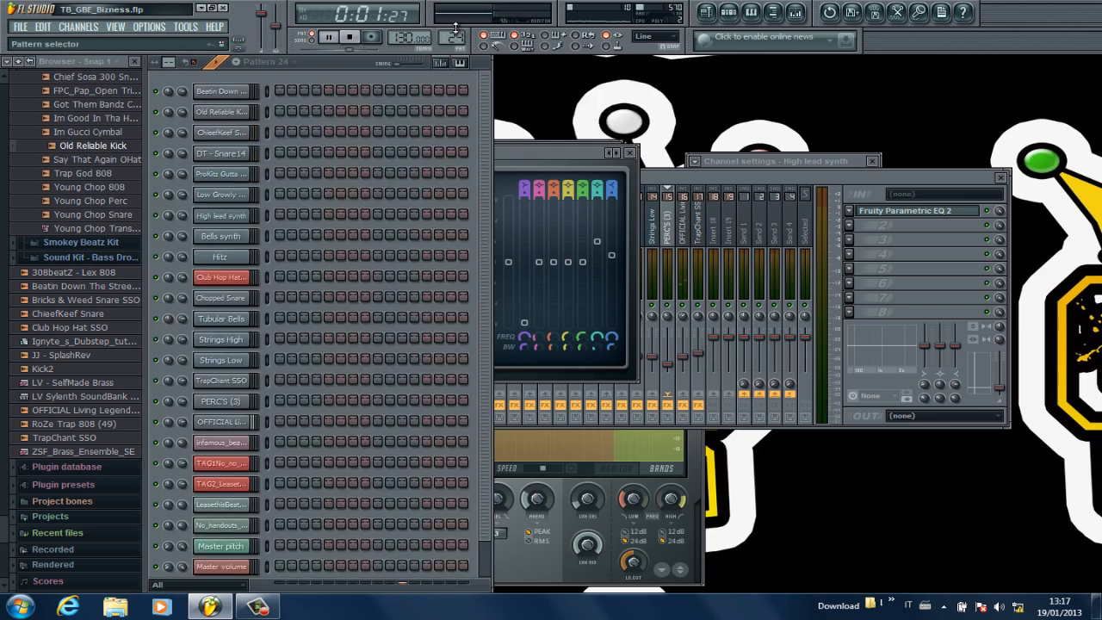
scroll(480, 243, down, 1)
drag(480, 244, 477, 149)
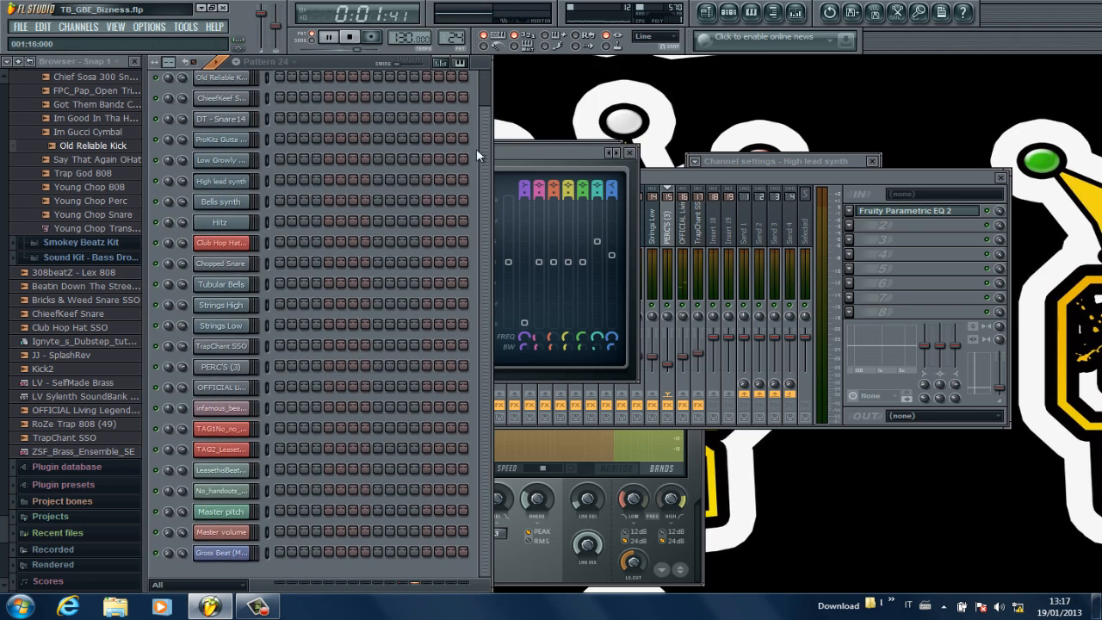
Play the full song arrangement from the intro in the playlist
click(19, 27)
click(39, 88)
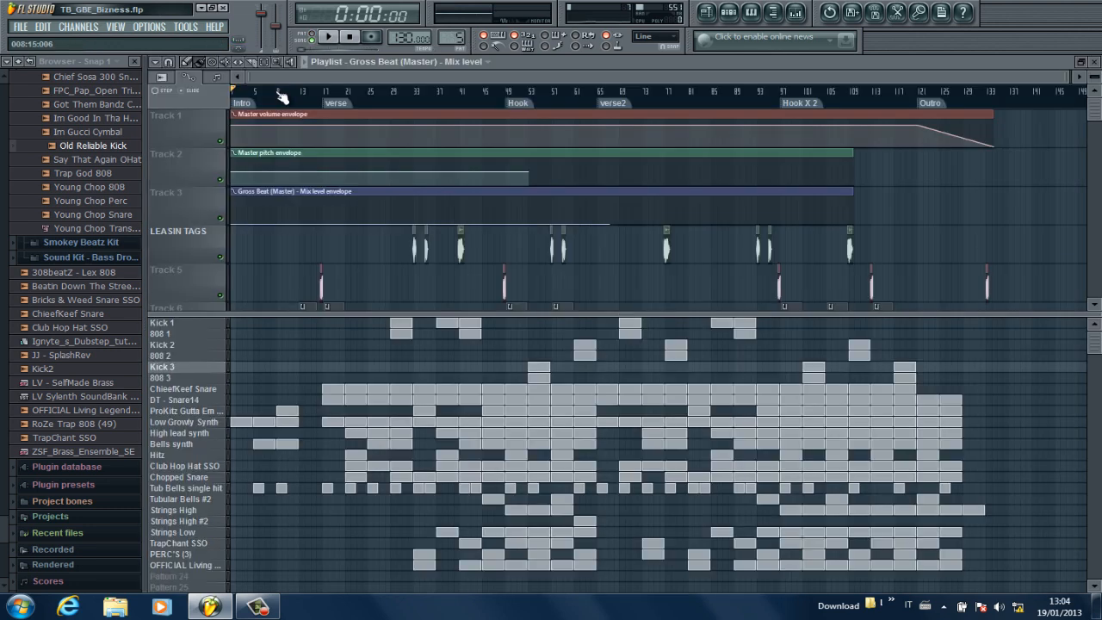
key(space)
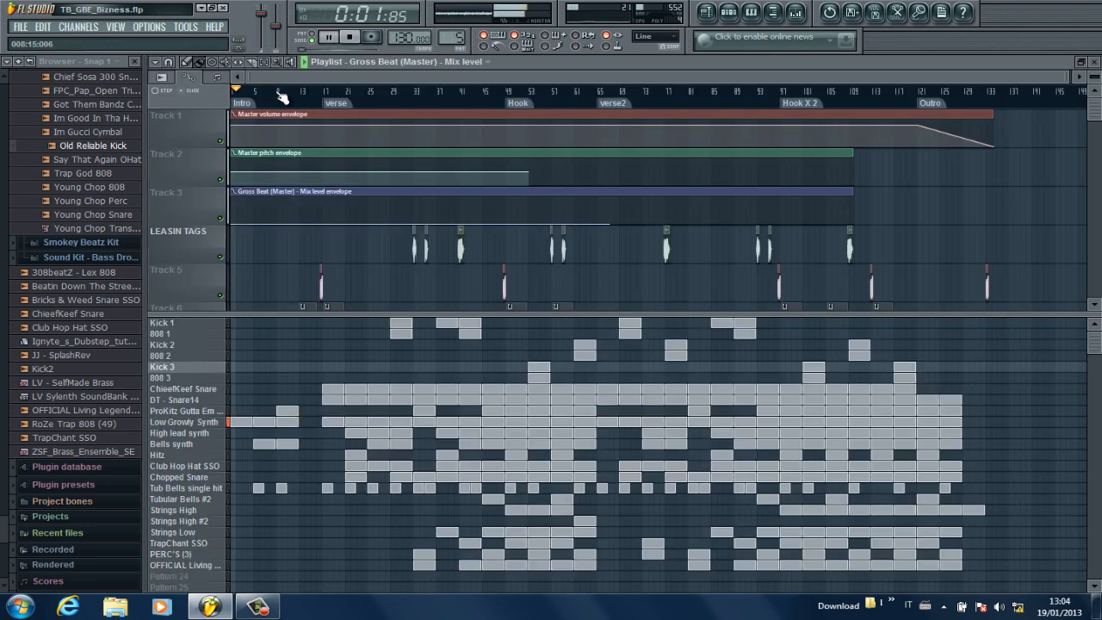